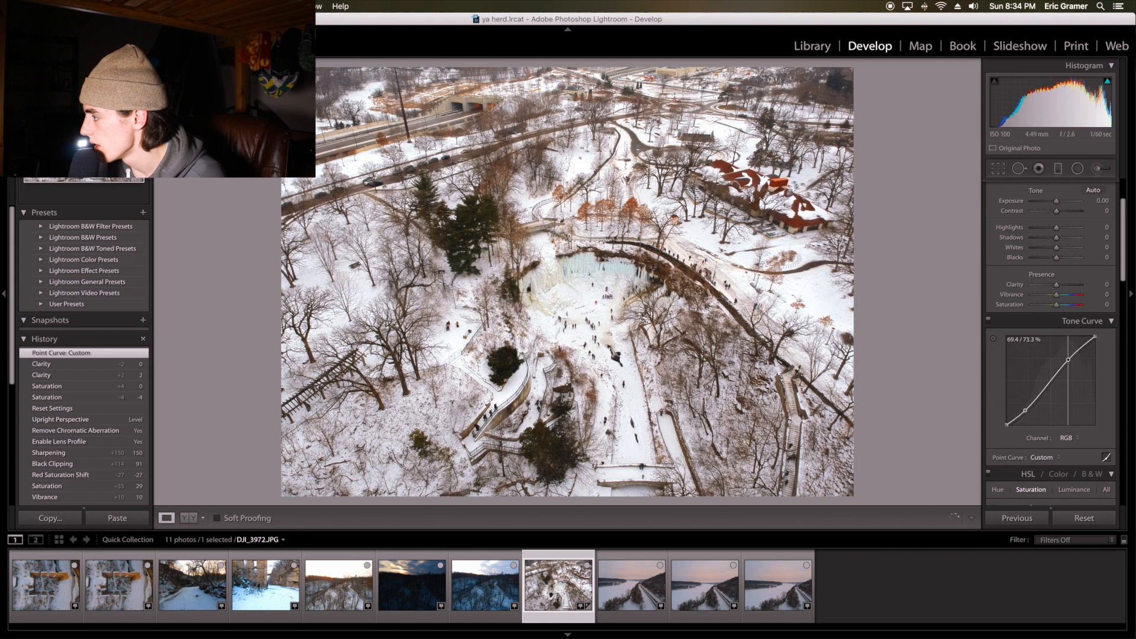
# Pull the tone curve's shadow point down, lift its black point slightly, and set Contrast to +25
pyautogui.moveTo(1029, 411); pyautogui.dragTo(1006, 417)
pyautogui.scroll(3, 1073, 371)
pyautogui.scroll(1, 1072, 367)
pyautogui.moveTo(1056, 284); pyautogui.dragTo(1063, 283)
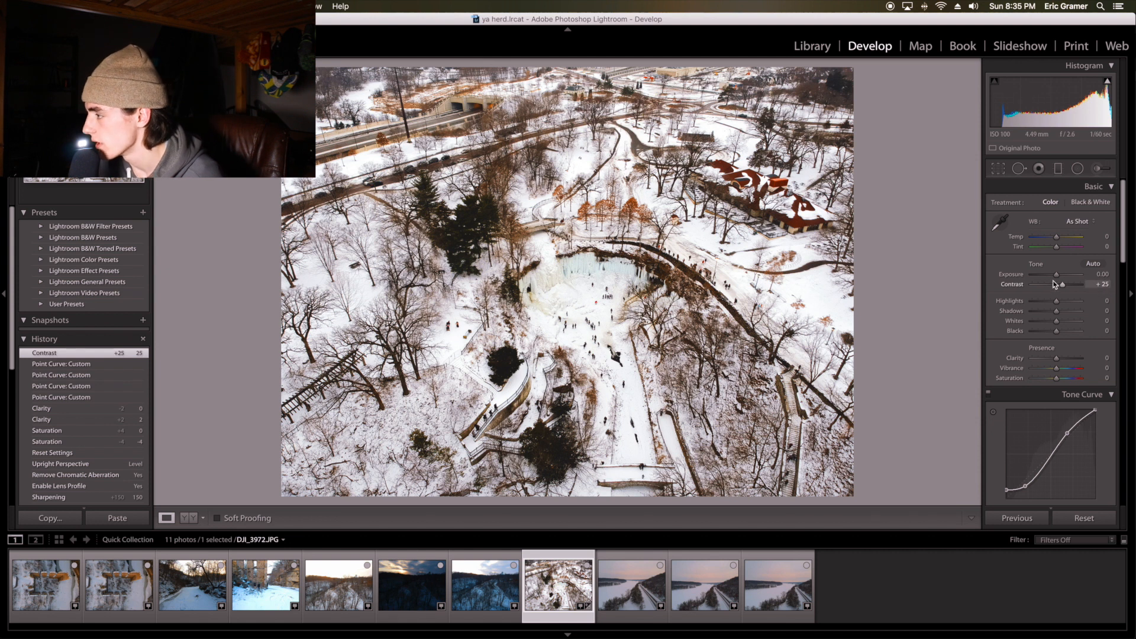
# Set Highlights to −91, Shadows to +39, Whites to −55, Blacks to +65 and Clarity to +28
pyautogui.click(570, 279)
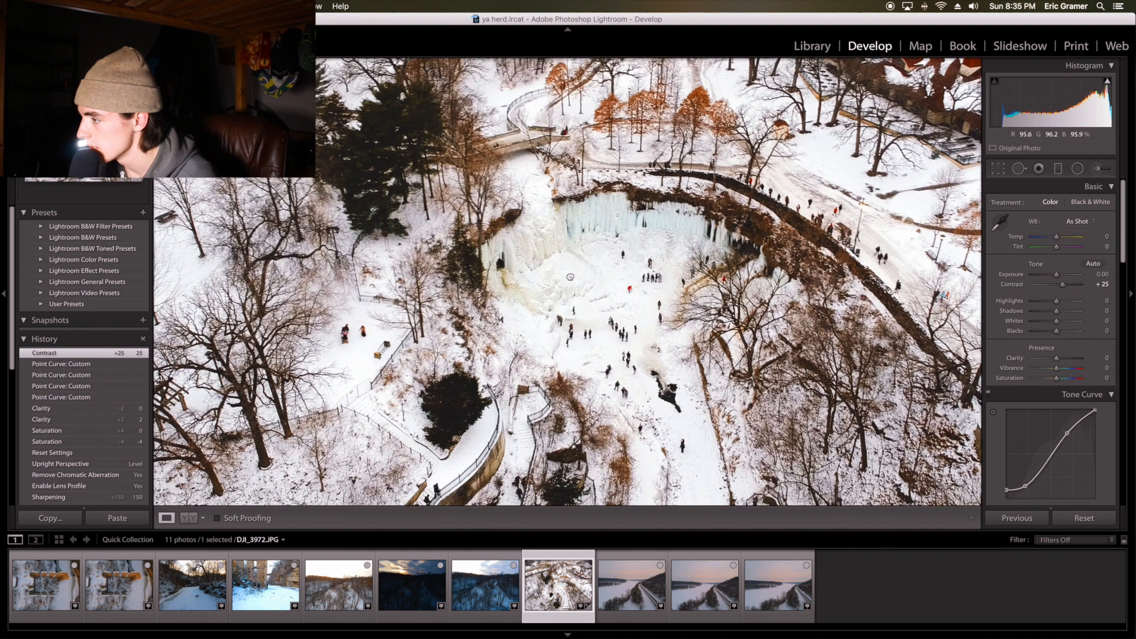
pyautogui.moveTo(1056, 301); pyautogui.dragTo(1062, 357)
pyautogui.click(745, 312)
# Crop the photo to a 16 x 10 aspect ratio, trimming the upper and lower edges
pyautogui.press('r')
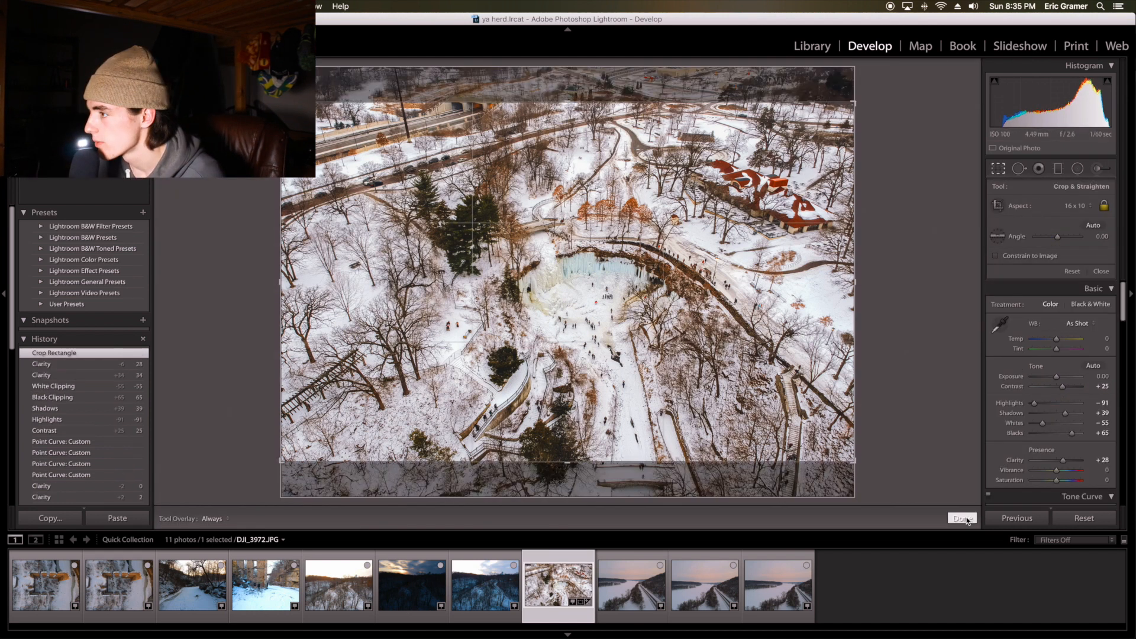
pyautogui.click(962, 519)
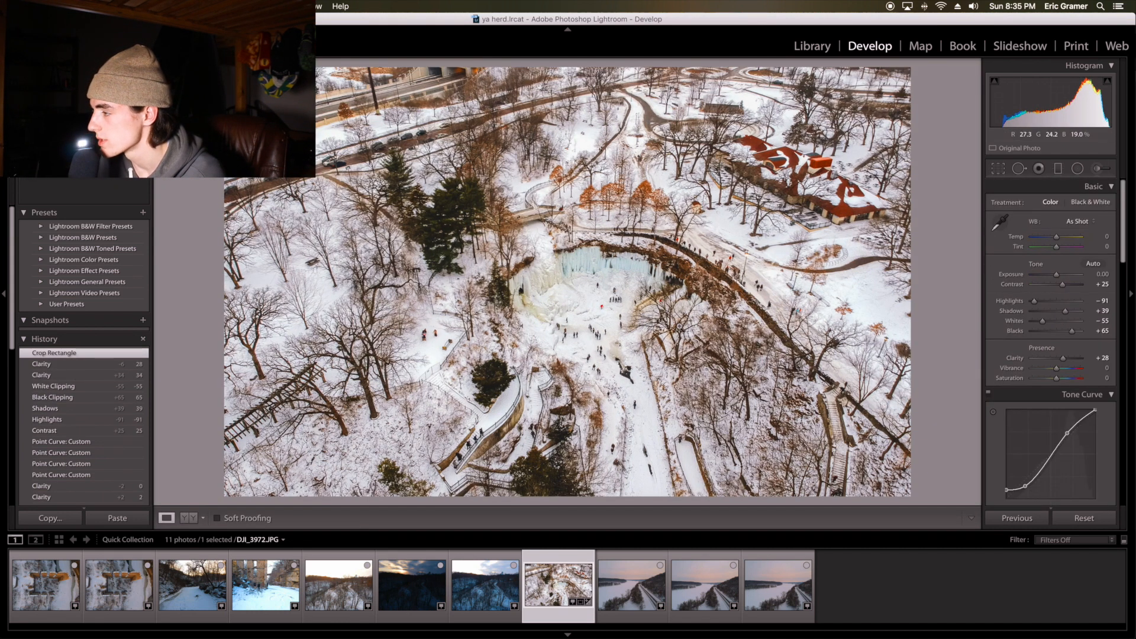
# Set the photo's sharpening amount to 50
pyautogui.scroll(-7, 1037, 300)
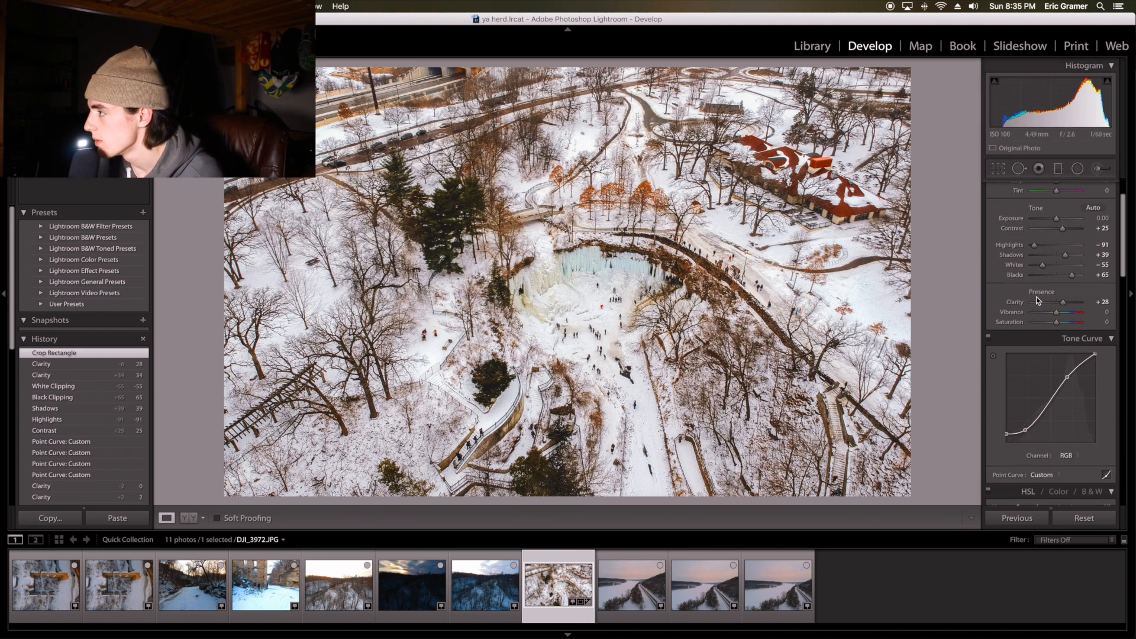
pyautogui.scroll(-5, 1037, 290)
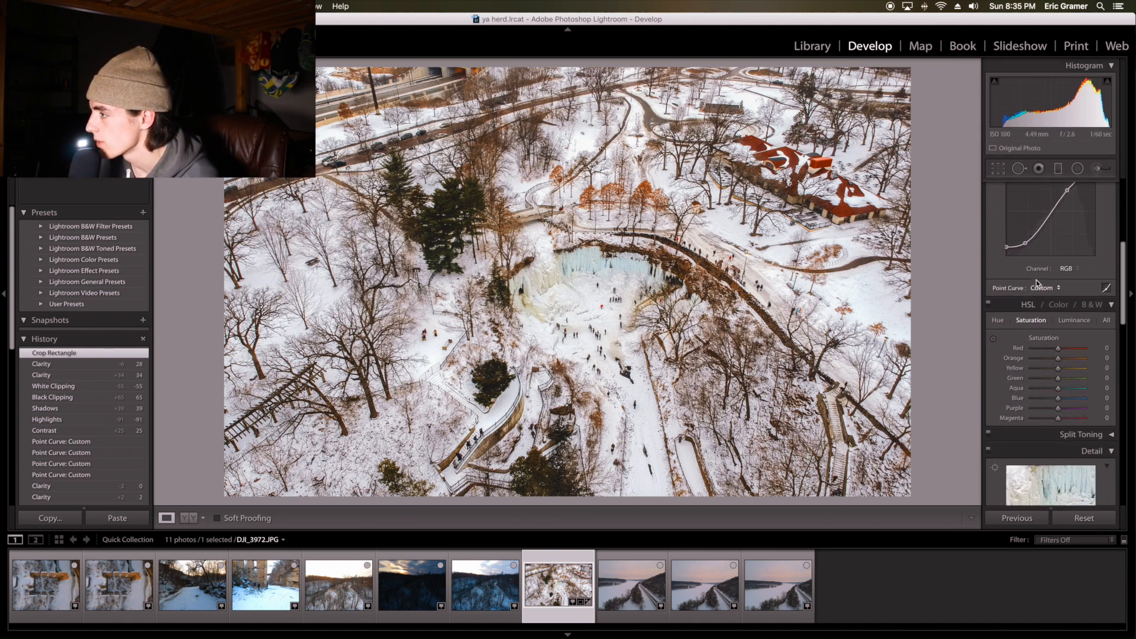
pyautogui.click(621, 272)
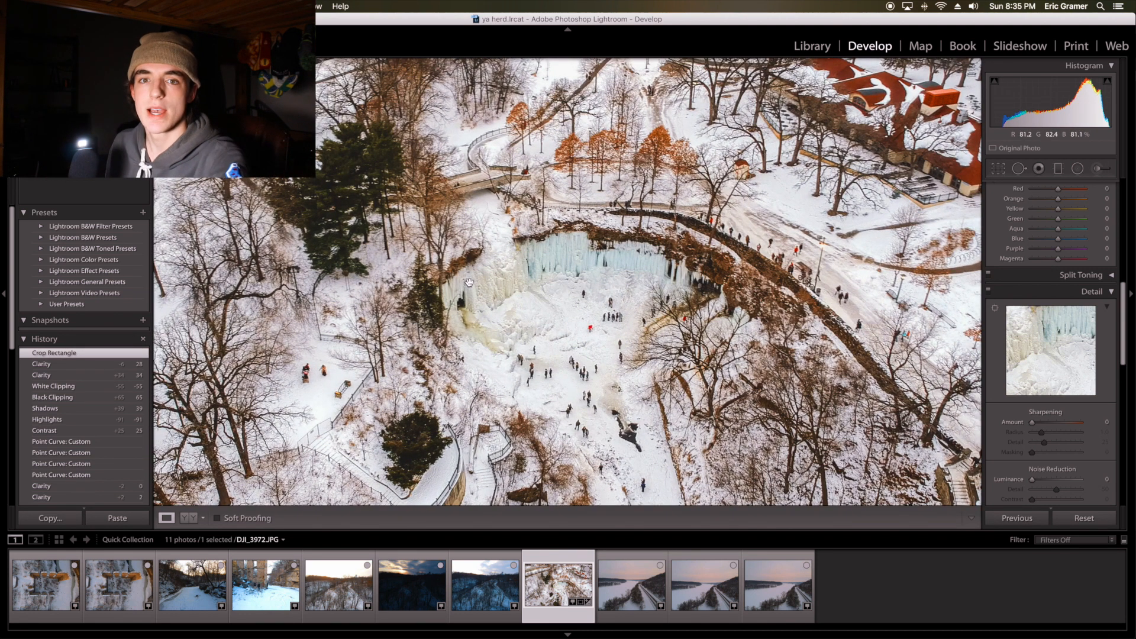
pyautogui.click(469, 282)
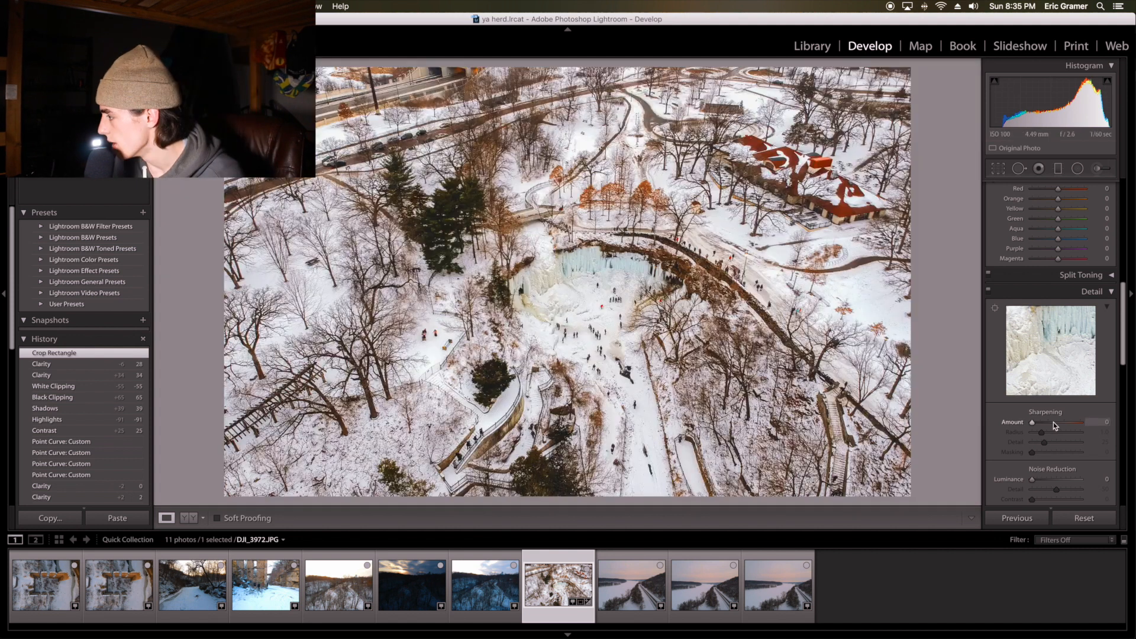
pyautogui.click(1049, 422)
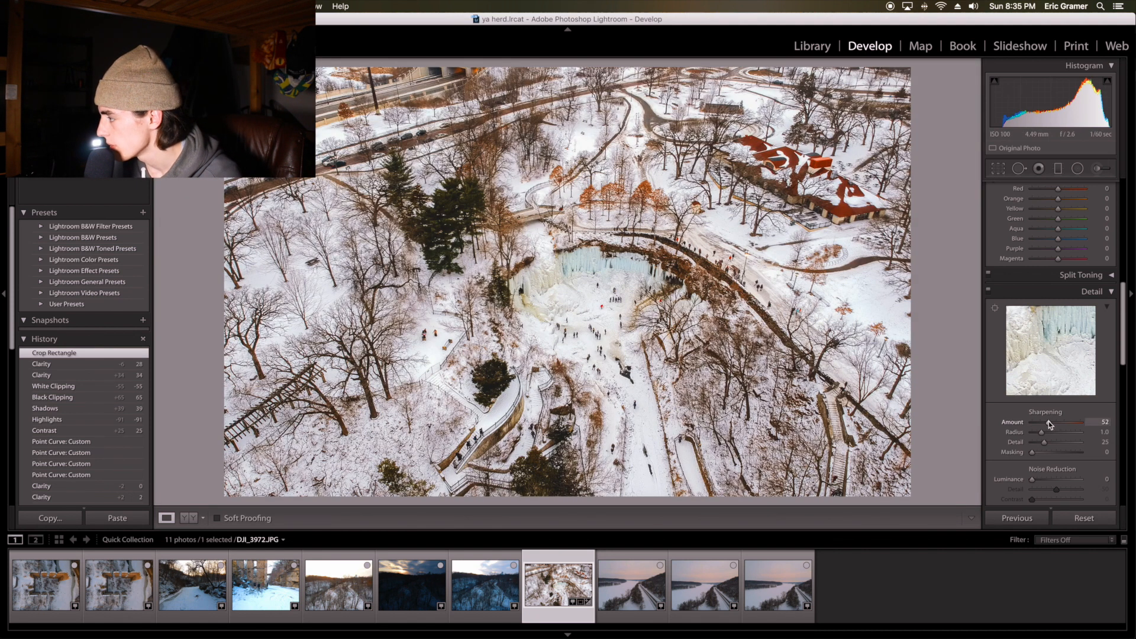
pyautogui.moveTo(1049, 423); pyautogui.dragTo(1048, 423)
pyautogui.scroll(-5, 1082, 396)
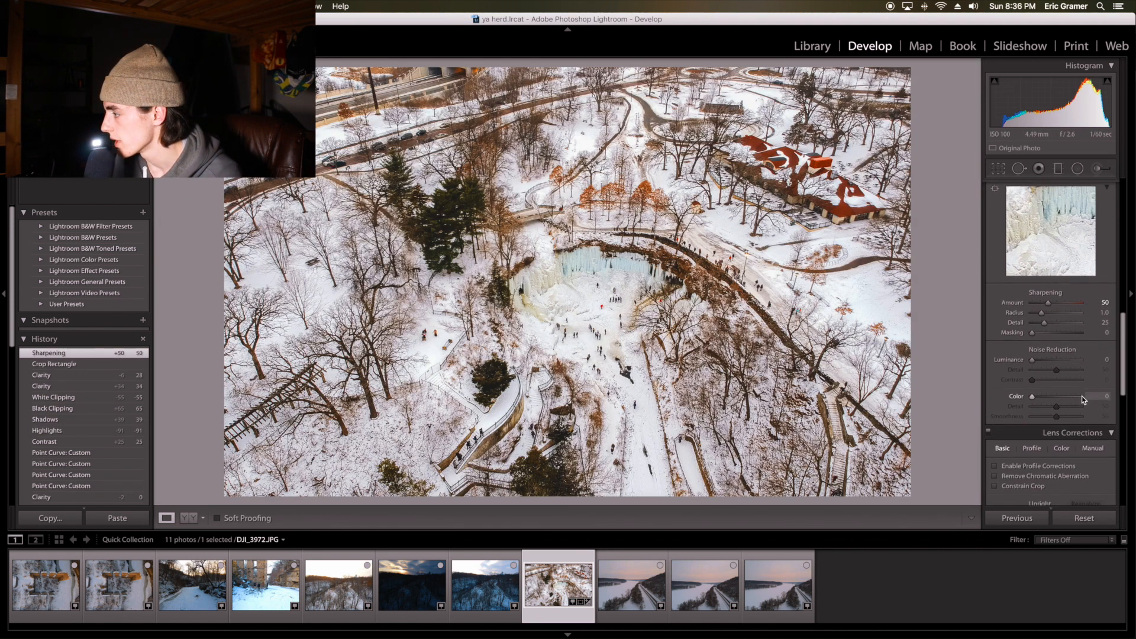
# Turn on chromatic aberration removal and apply the Level upright correction
pyautogui.scroll(-3, 1025, 448)
pyautogui.click(997, 391)
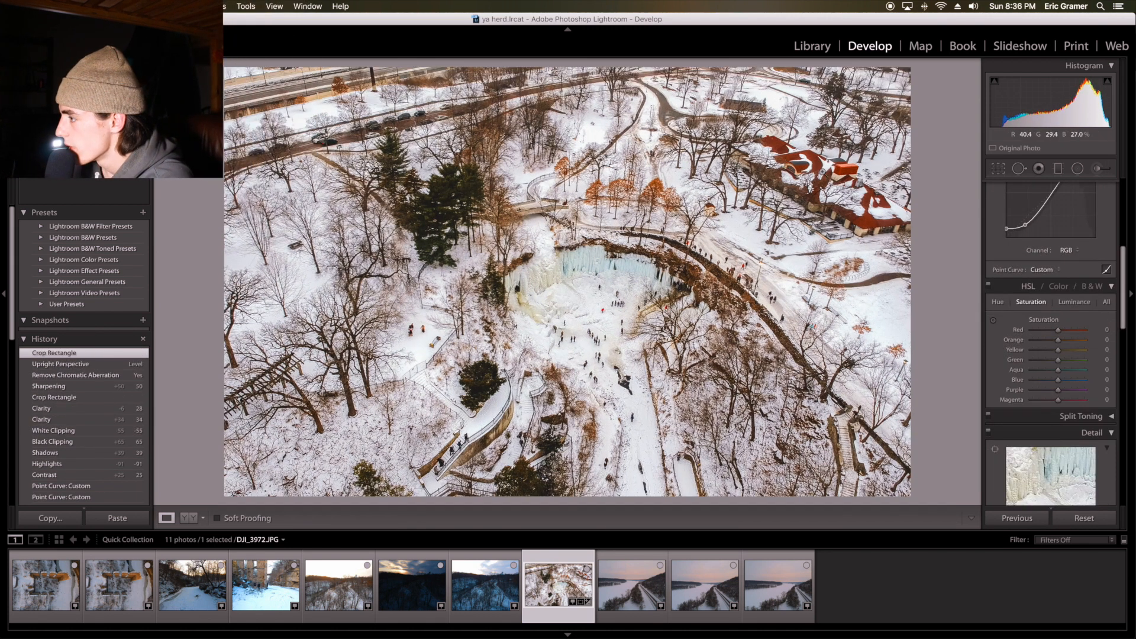
# Remove the red figure on the ice using Spot Removal in Heal mode with a brush size of 33
pyautogui.click(628, 317)
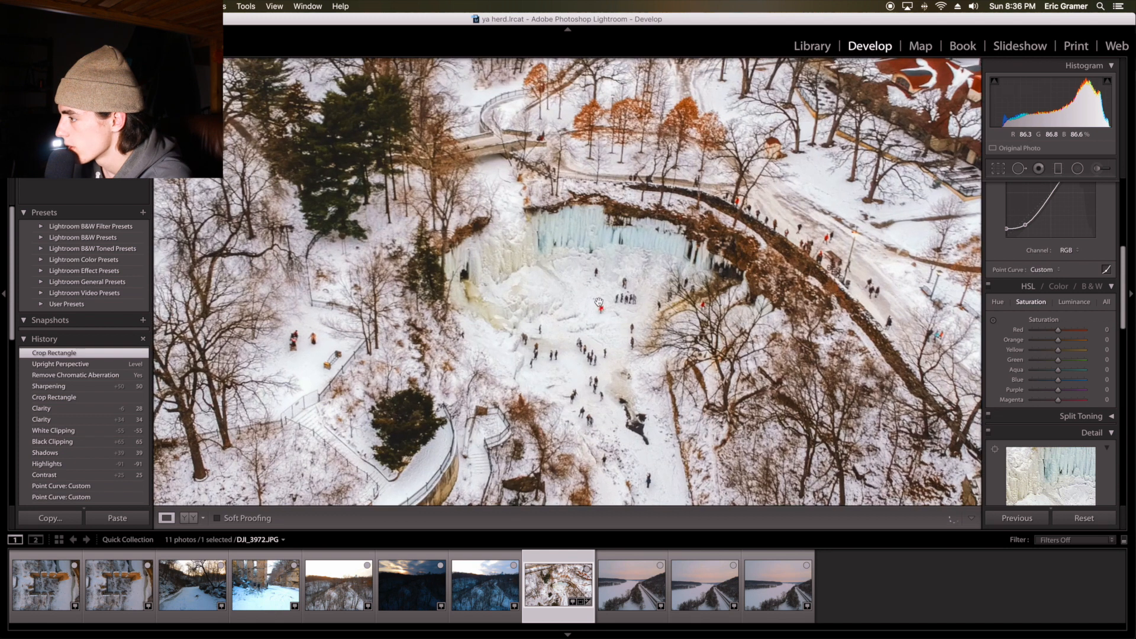
pyautogui.click(1017, 169)
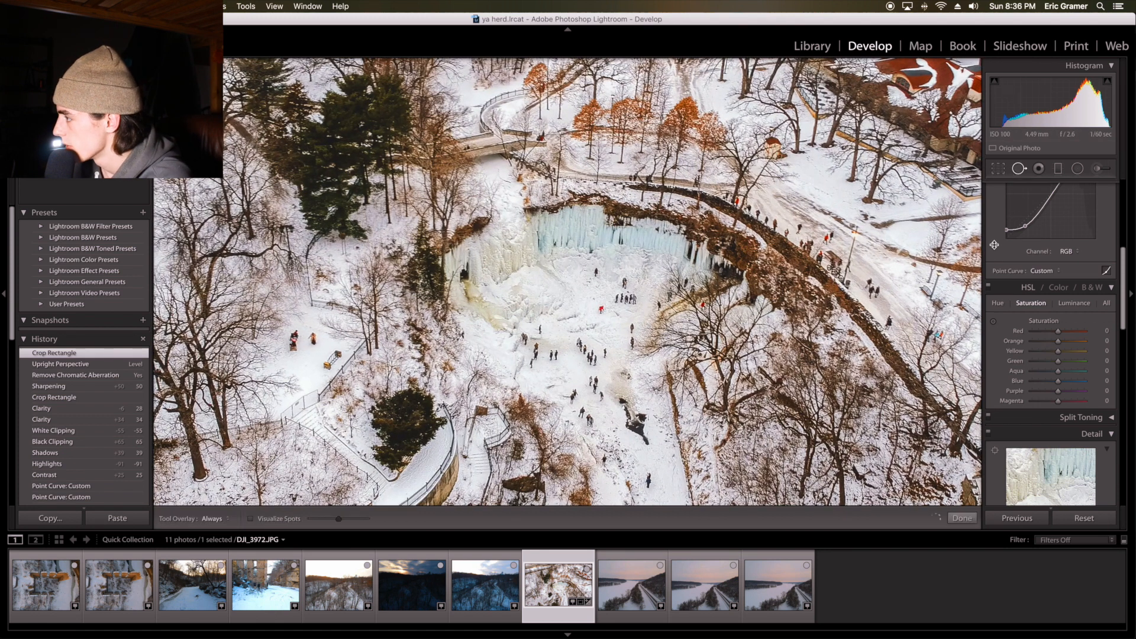
pyautogui.moveTo(1068, 204); pyautogui.dragTo(1048, 203)
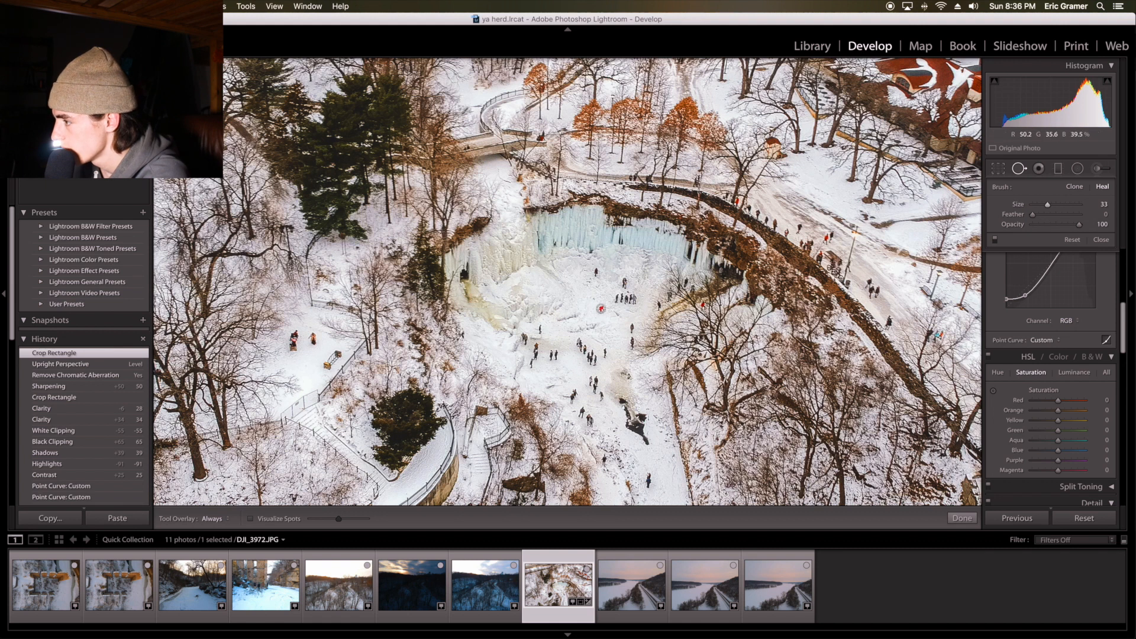
pyautogui.click(601, 308)
pyautogui.click(962, 518)
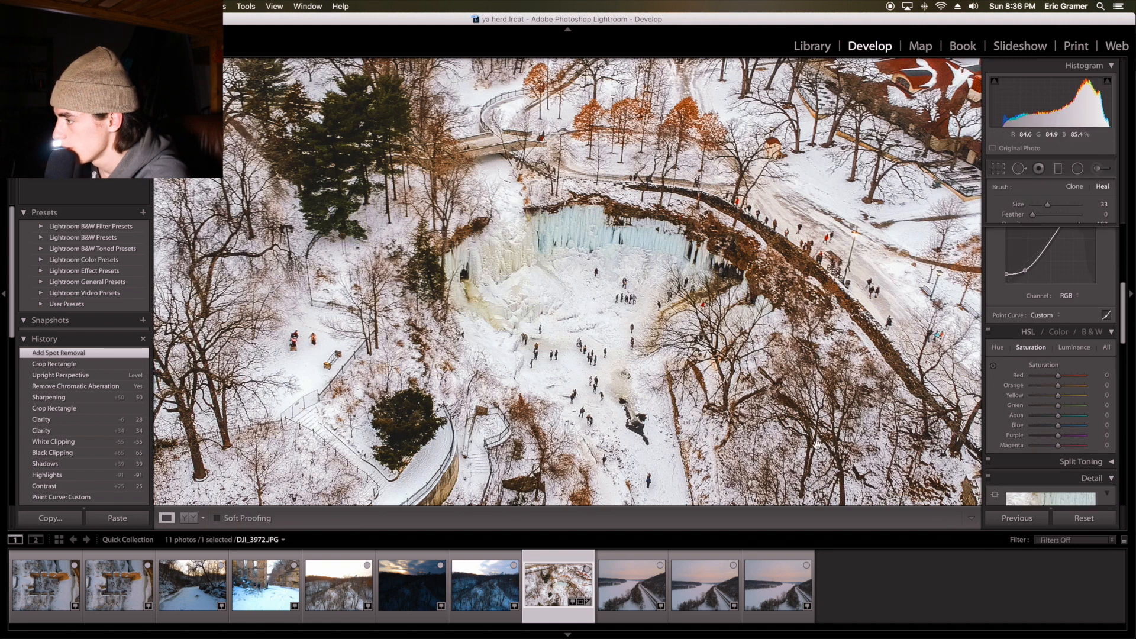
pyautogui.click(612, 322)
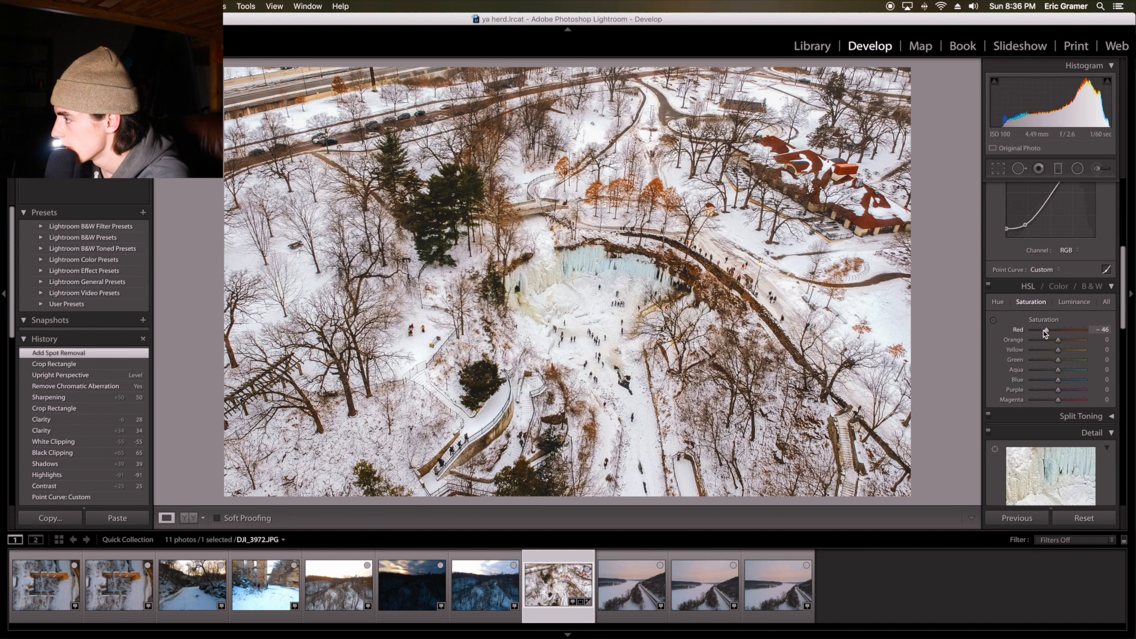
# Set the HSL saturation to Red −67, Orange −40, Yellow −39, Green +80 and Blue +27, and inspect the ice up close
pyautogui.moveTo(1040, 333); pyautogui.dragTo(1042, 333)
pyautogui.moveTo(1063, 379); pyautogui.dragTo(1070, 379)
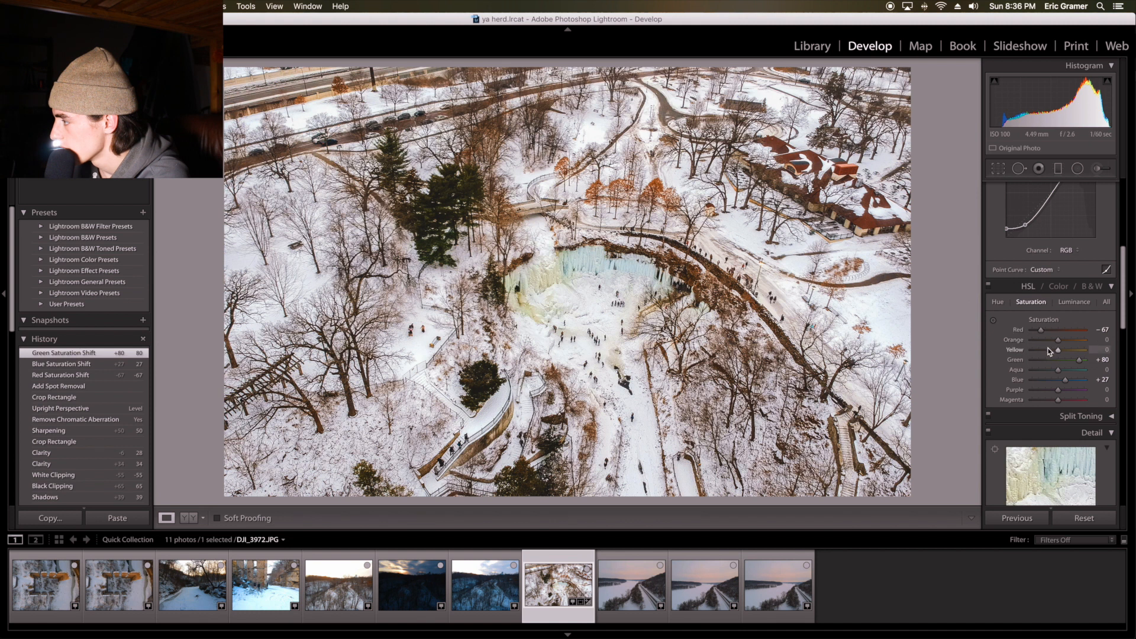
pyautogui.moveTo(1058, 350); pyautogui.dragTo(1047, 340)
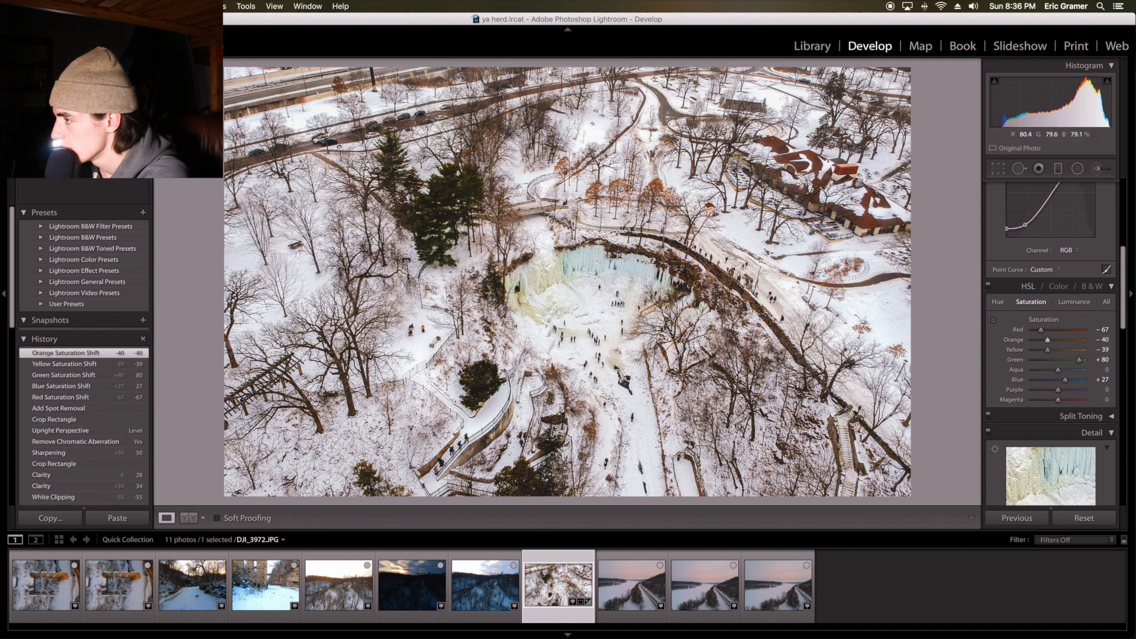
pyautogui.click(532, 278)
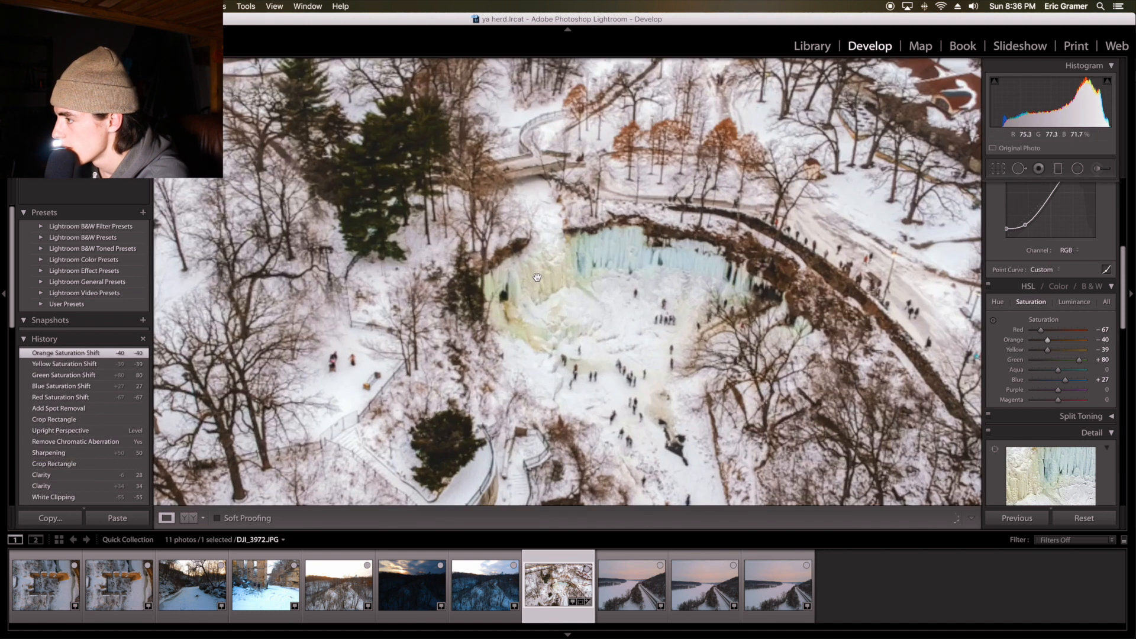
pyautogui.moveTo(527, 268); pyautogui.dragTo(552, 260)
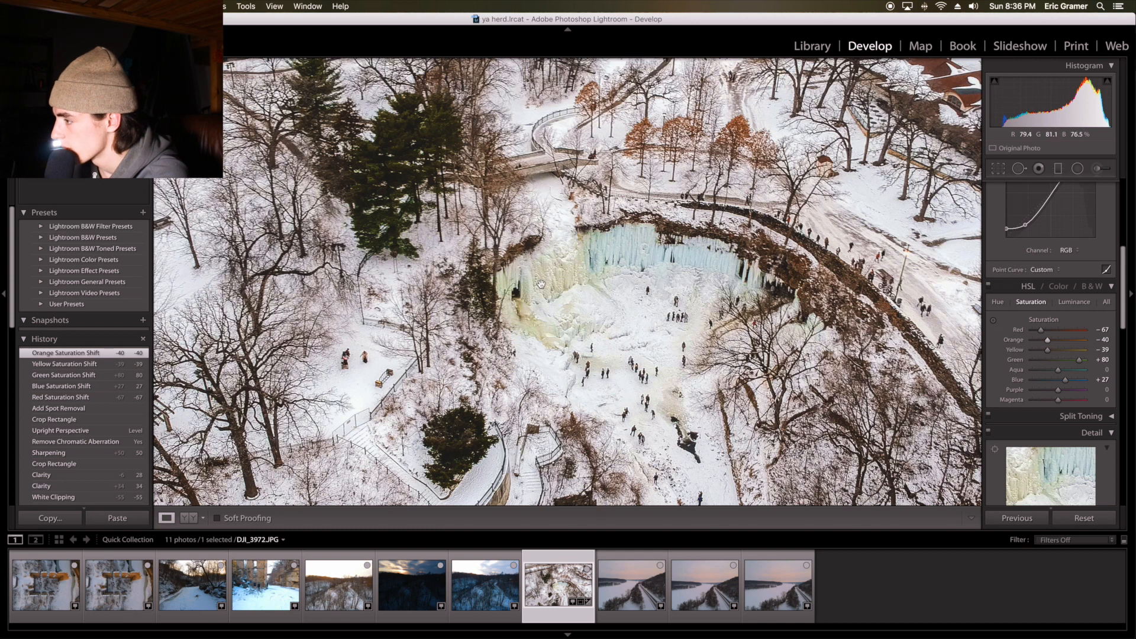
pyautogui.click(540, 284)
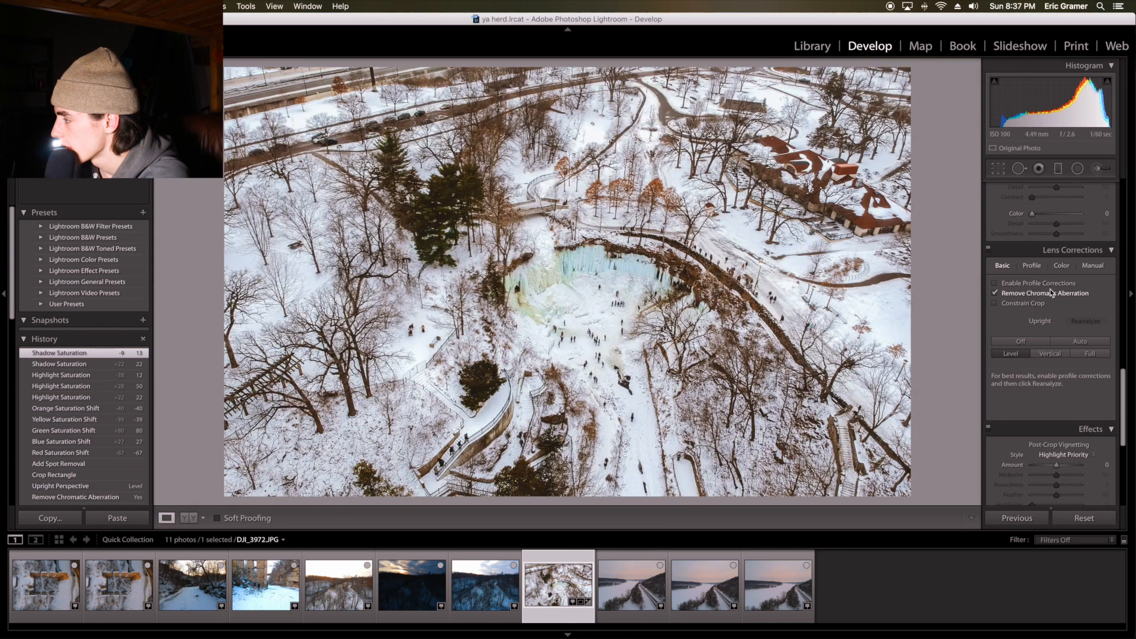
# Try the DJI lens profiles for Phantom Vision FC200 and Inspire 1 FC350, and turn profile corrections back off
pyautogui.click(1036, 284)
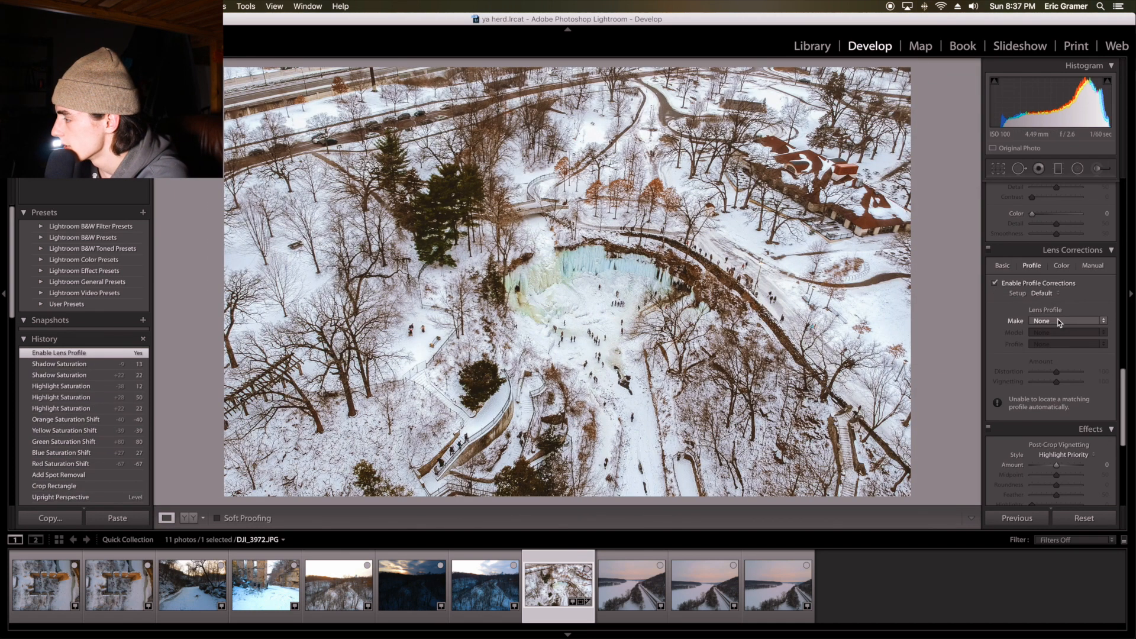
pyautogui.click(1062, 320)
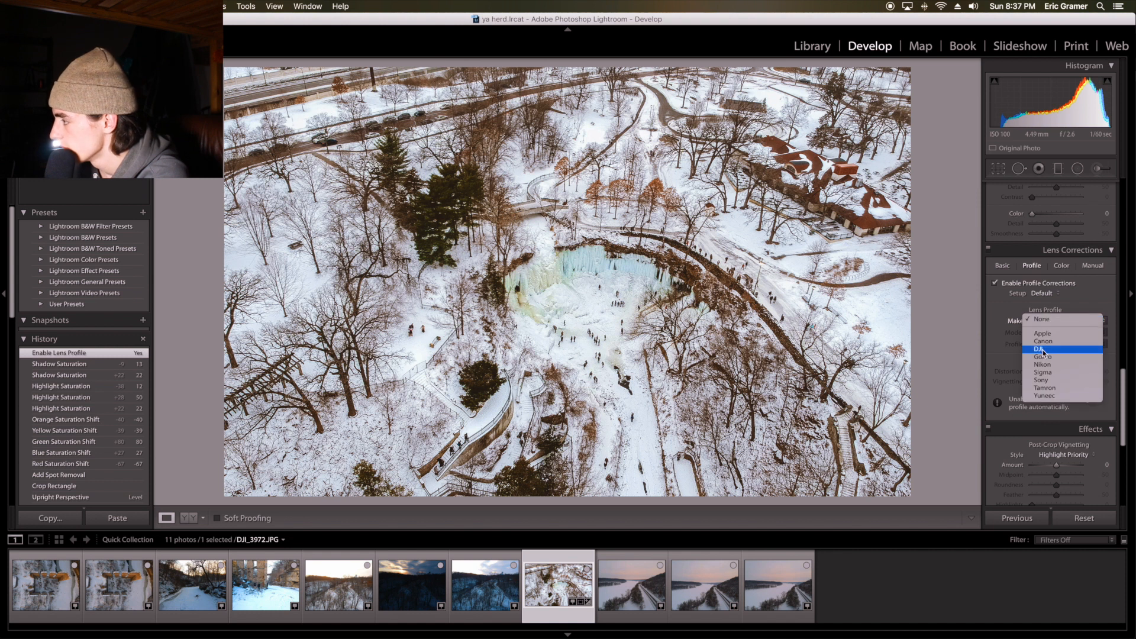
pyautogui.click(1042, 349)
pyautogui.click(1060, 333)
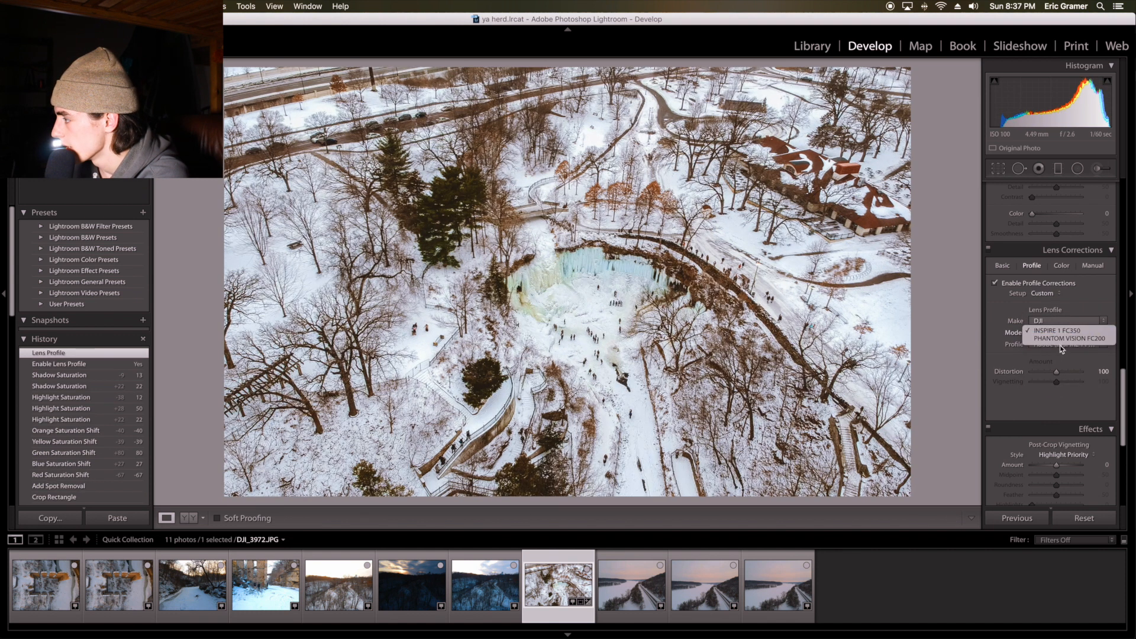
pyautogui.click(1063, 340)
pyautogui.click(1064, 331)
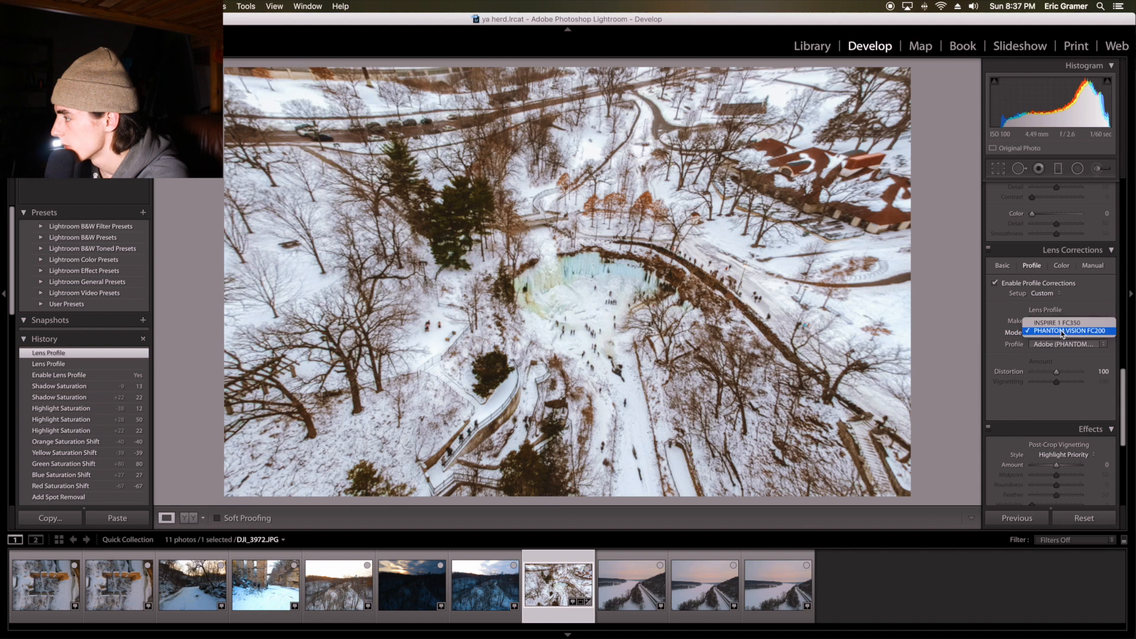
pyautogui.click(1063, 322)
pyautogui.click(996, 283)
# On the sunset photo DJI_3966.JPG, set Shadows to +100, Exposure to +2.15 and Highlights to −100, and inspect the detail
pyautogui.scroll(-5, 1006, 296)
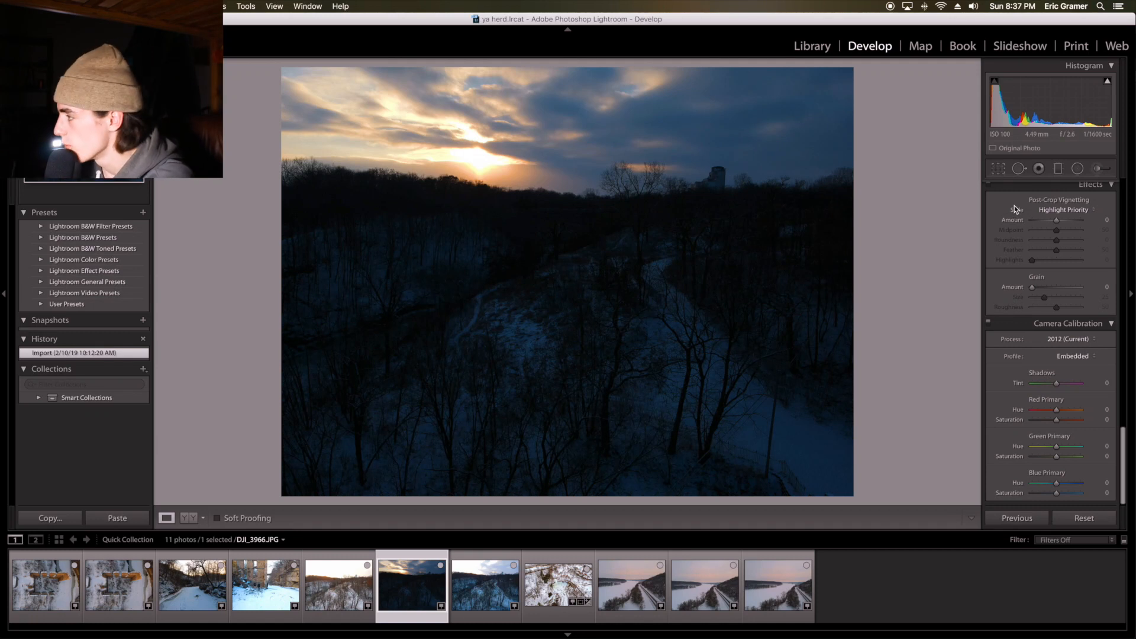
pyautogui.scroll(5, 1027, 278)
pyautogui.scroll(6, 1028, 282)
pyautogui.moveTo(1056, 311); pyautogui.dragTo(1028, 299)
pyautogui.click(560, 323)
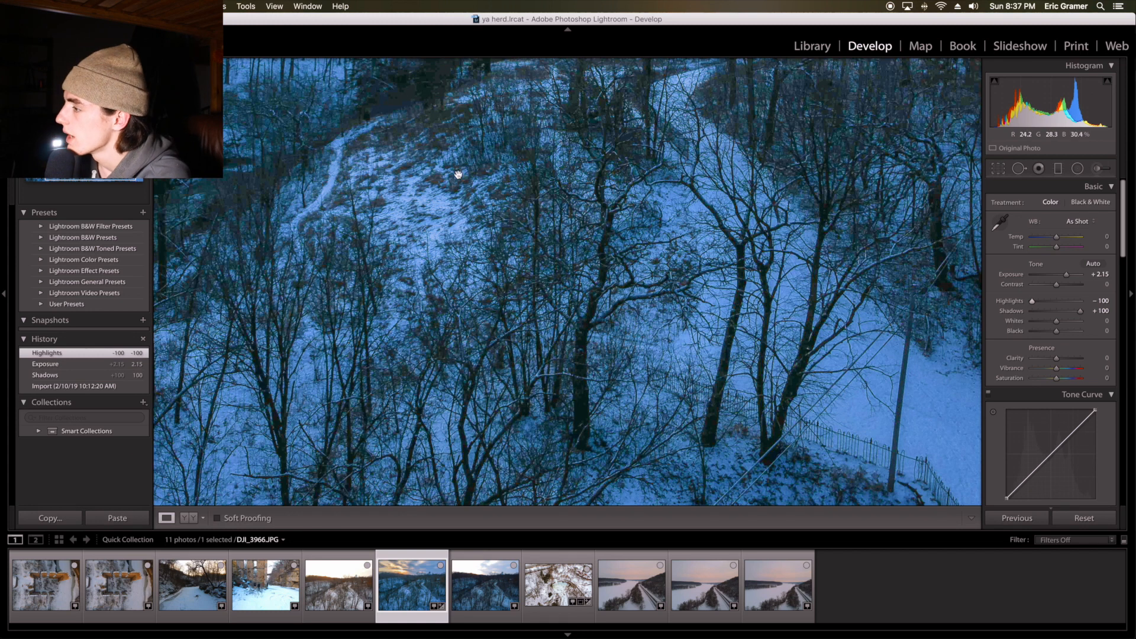
pyautogui.click(534, 279)
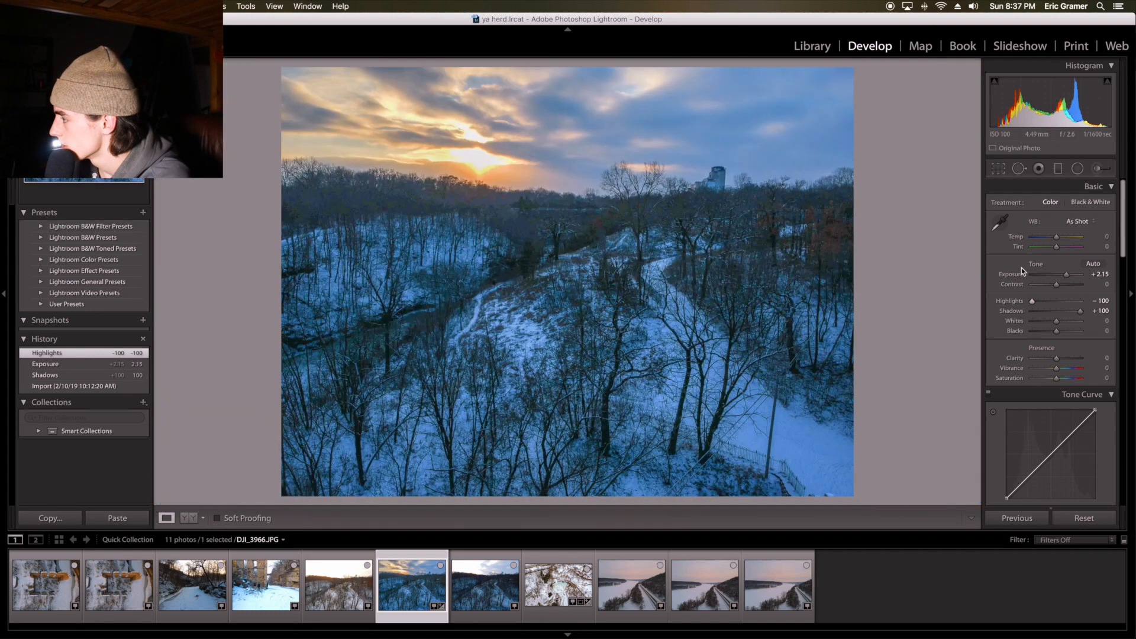
# Set Contrast to +26 and inspect the dark tree line up close
pyautogui.click(1063, 285)
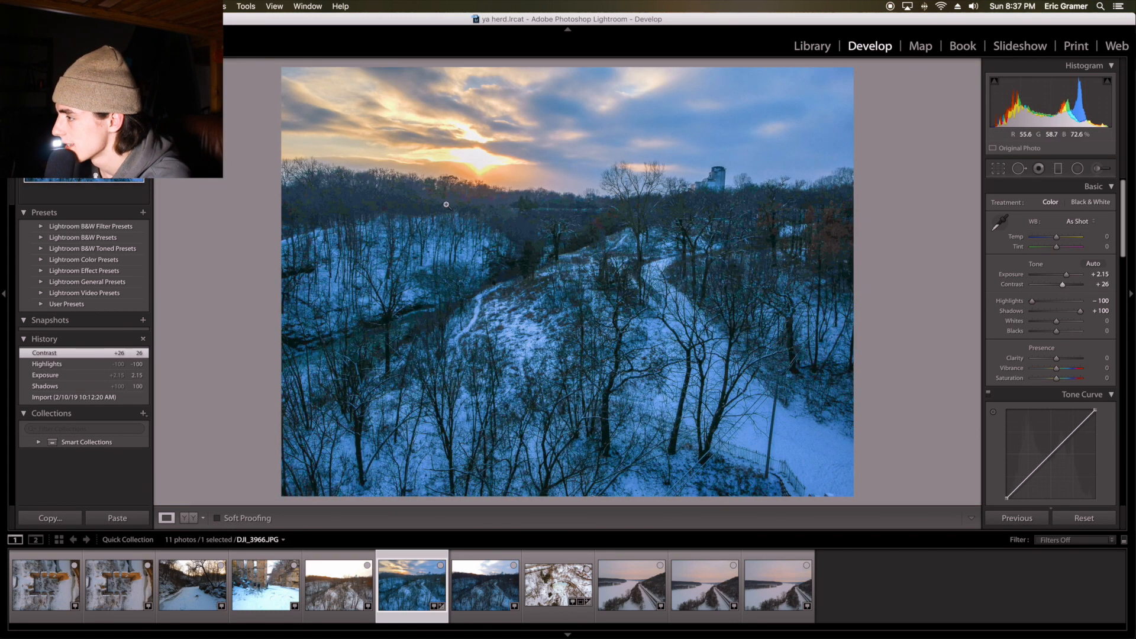
pyautogui.click(554, 244)
pyautogui.moveTo(489, 207); pyautogui.dragTo(534, 260)
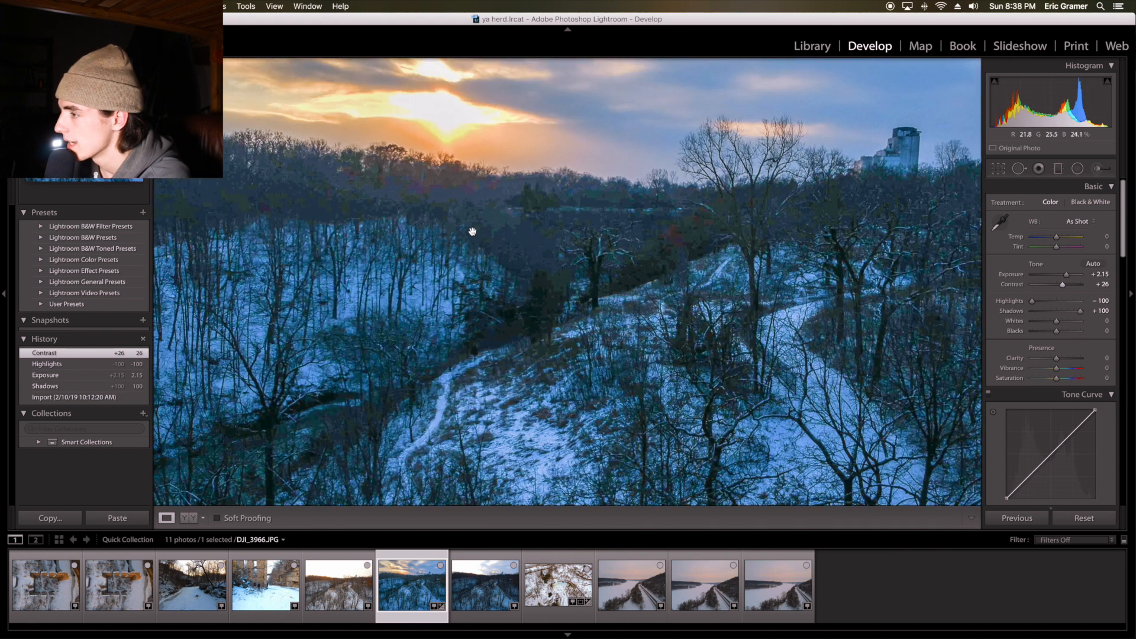
pyautogui.moveTo(361, 206); pyautogui.dragTo(464, 241)
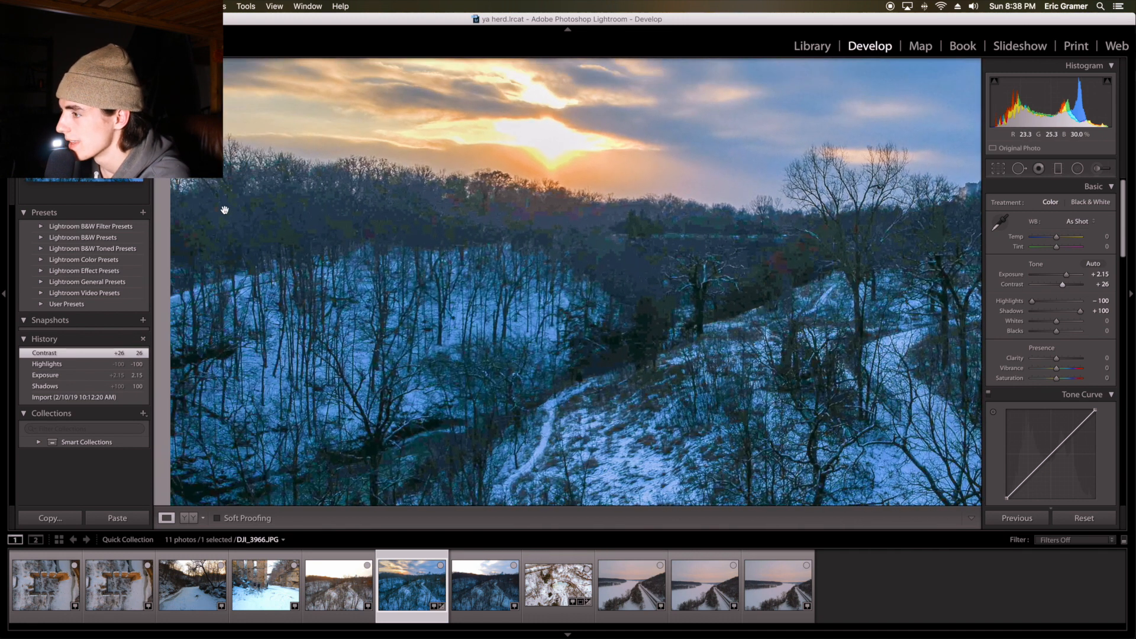
pyautogui.click(534, 215)
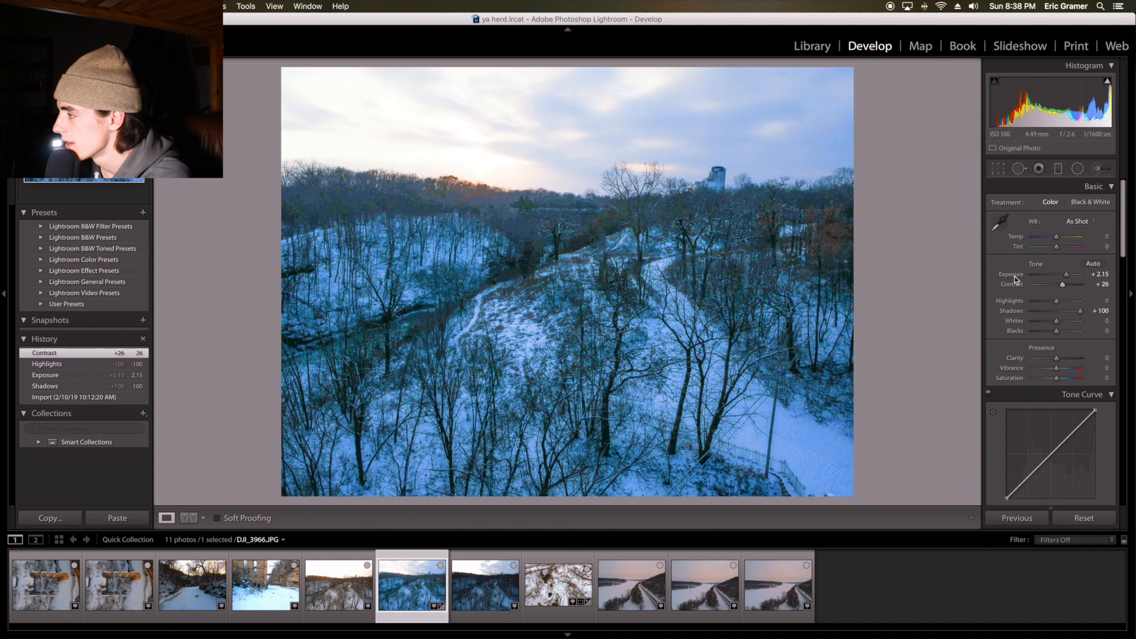
# Reset Highlights, Contrast and Exposure to their defaults, and raise Exposure to +3.20 to examine the dark tree line
pyautogui.doubleClick(1013, 284)
pyautogui.doubleClick(1013, 275)
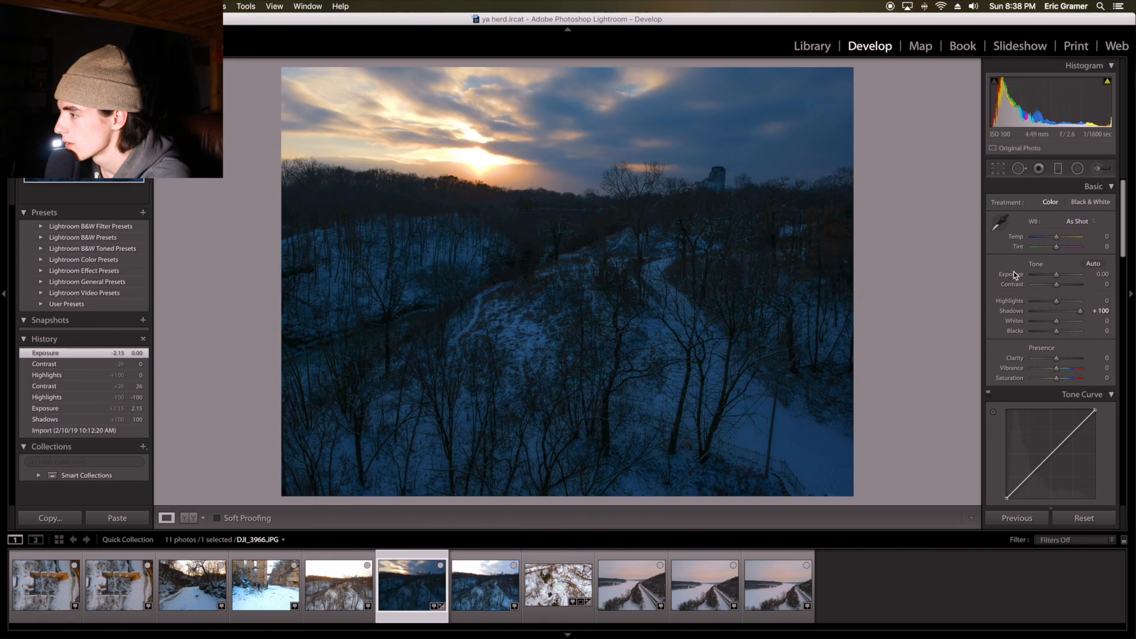
pyautogui.click(527, 214)
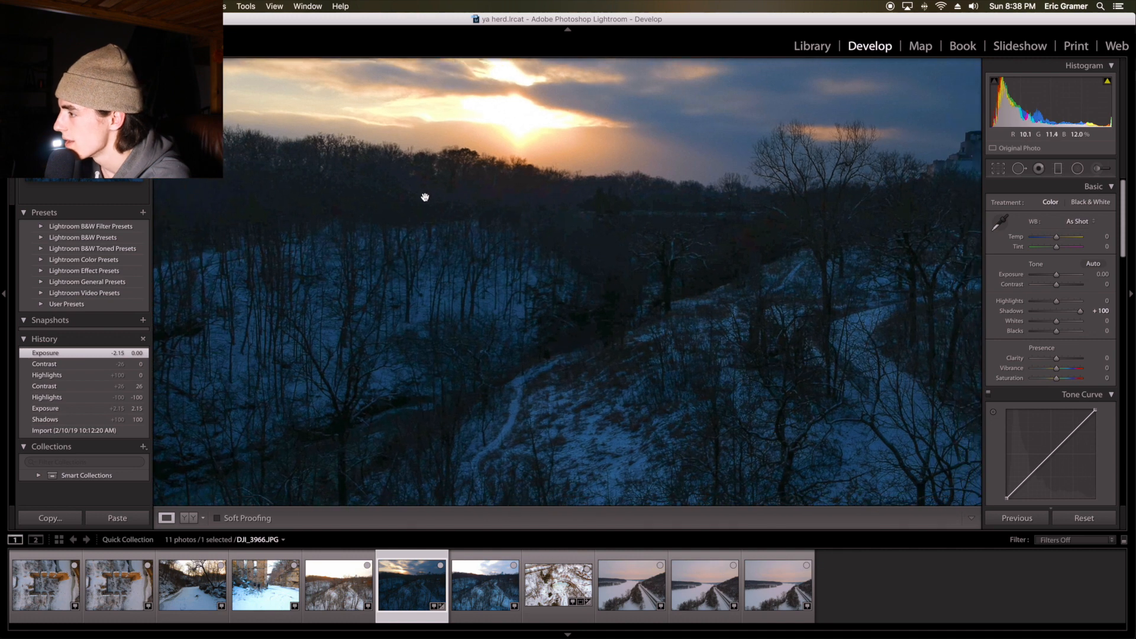
pyautogui.moveTo(1057, 274); pyautogui.dragTo(1071, 275)
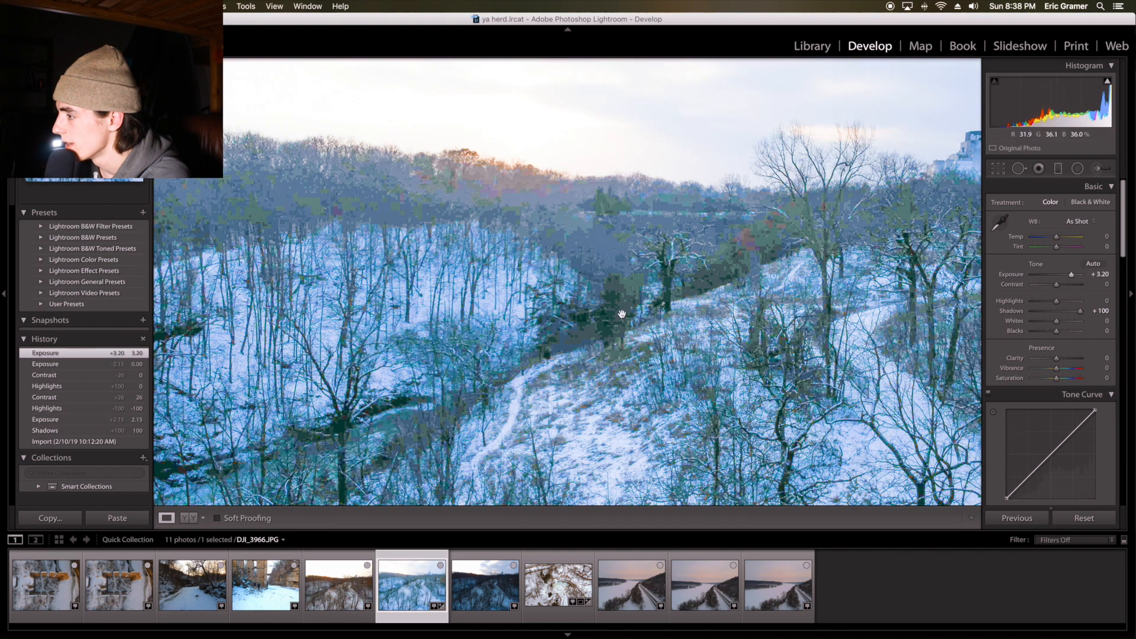
# Examine the sunset photo's dark valley and tree line up close, and reset Exposure to its default
pyautogui.click(609, 309)
pyautogui.click(517, 266)
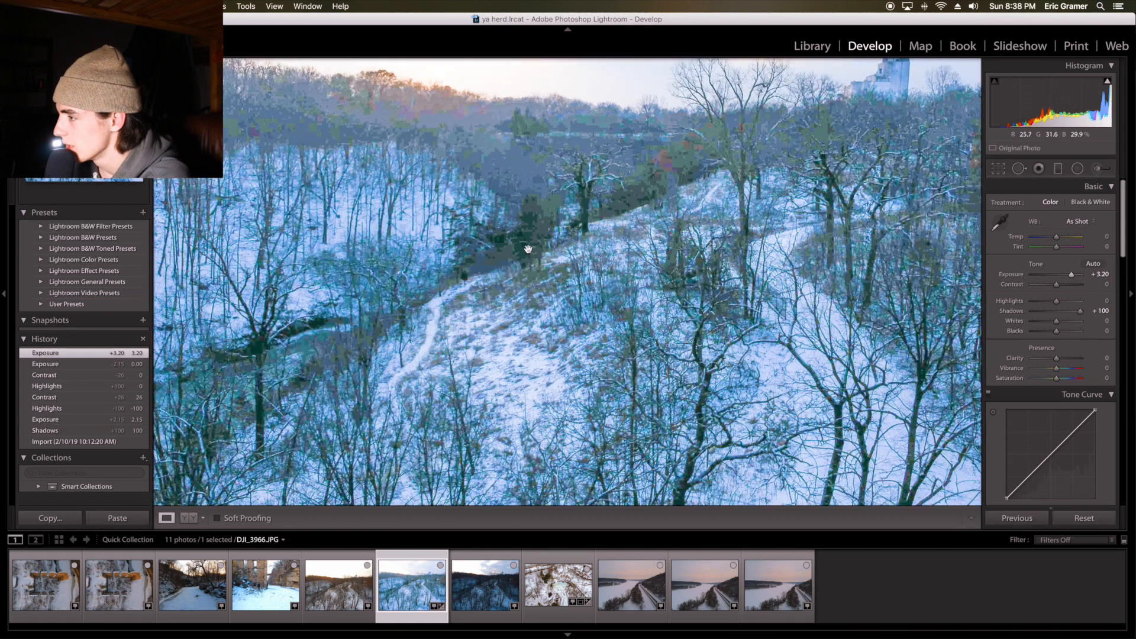
pyautogui.click(532, 223)
pyautogui.moveTo(849, 233); pyautogui.dragTo(647, 207)
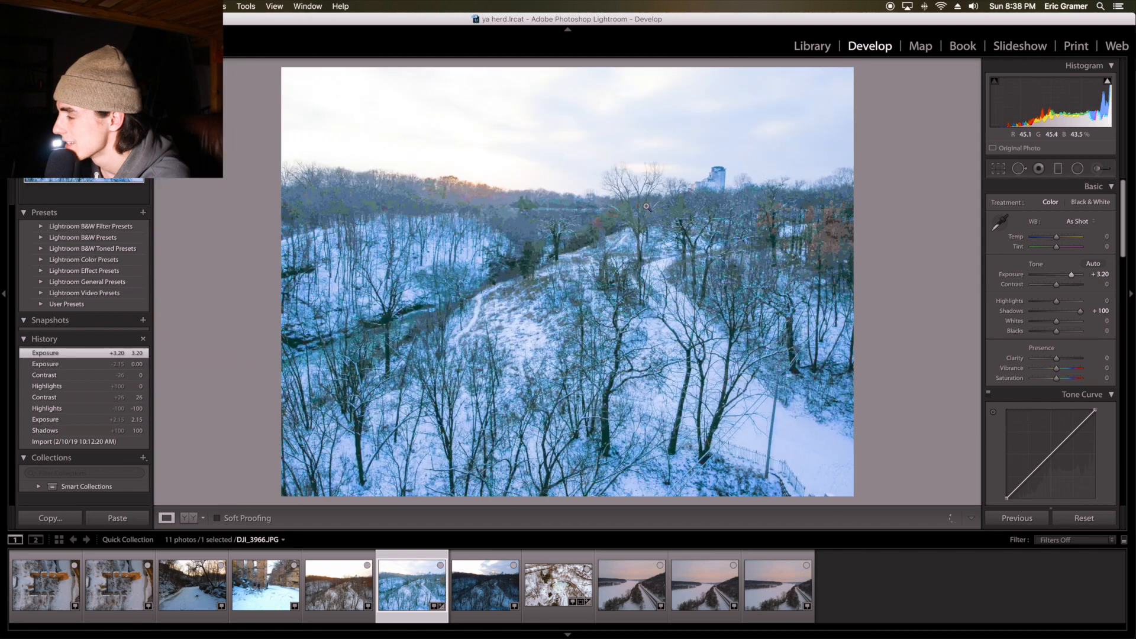
pyautogui.doubleClick(1015, 275)
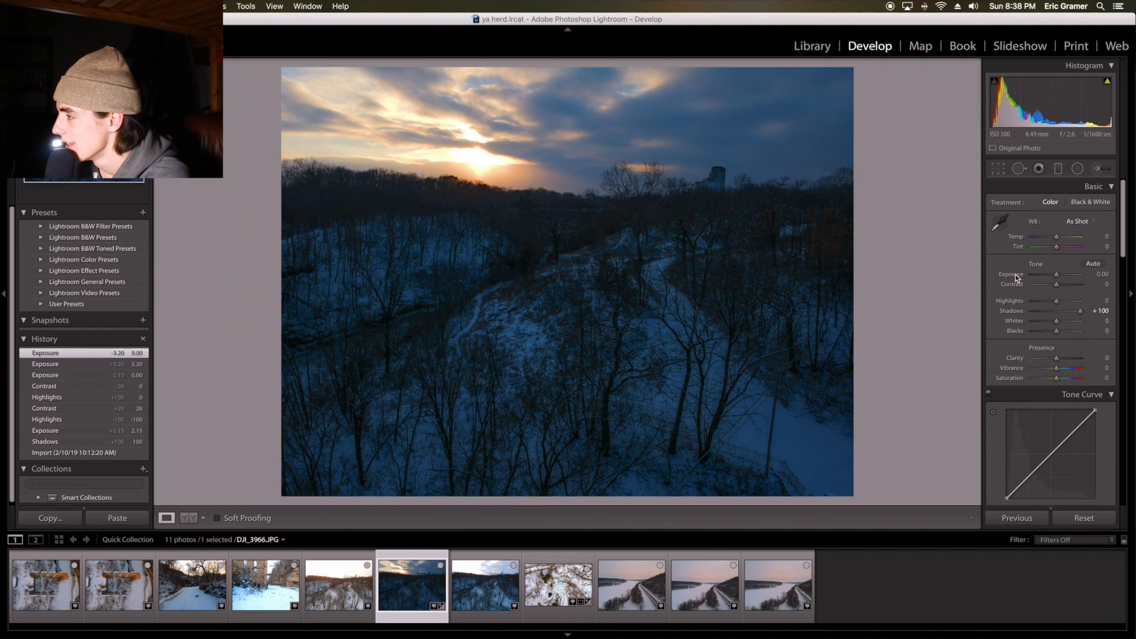
pyautogui.moveTo(1028, 277)
pyautogui.mouseDown()
pyautogui.moveTo(1084, 274)
pyautogui.moveTo(1018, 280)
pyautogui.mouseUp()
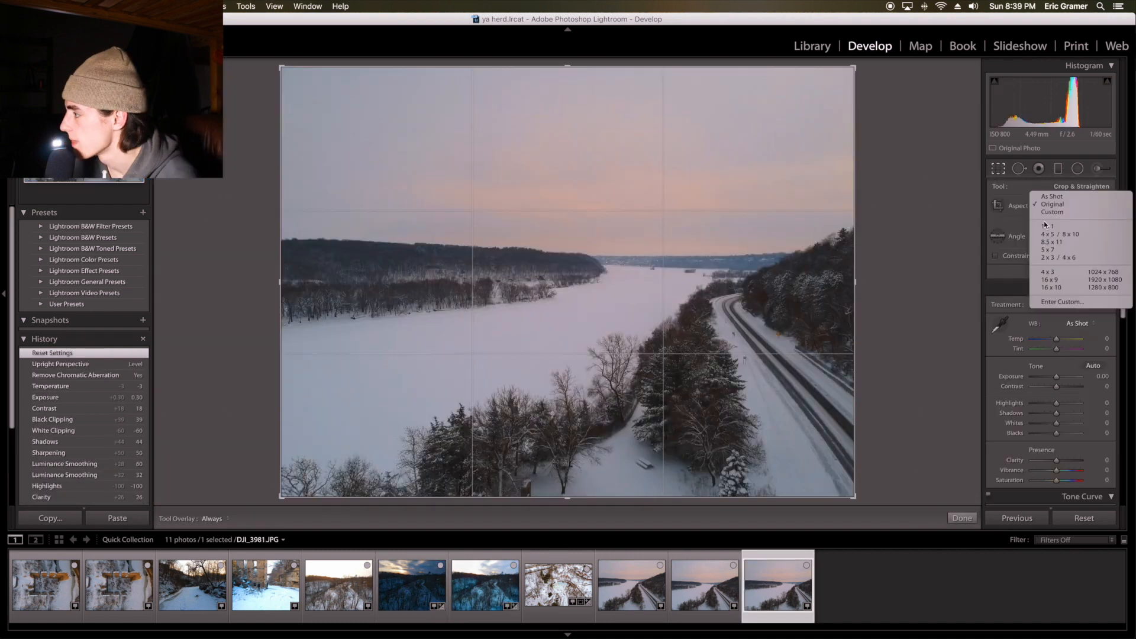
# Crop the river and highway photo DJI_3981.JPG to a 16 x 10 ratio and shape its point curve into an S
pyautogui.click(1010, 254)
pyautogui.press('Return')
pyautogui.scroll(-3, 1030, 408)
pyautogui.moveTo(1022, 439); pyautogui.dragTo(1023, 443)
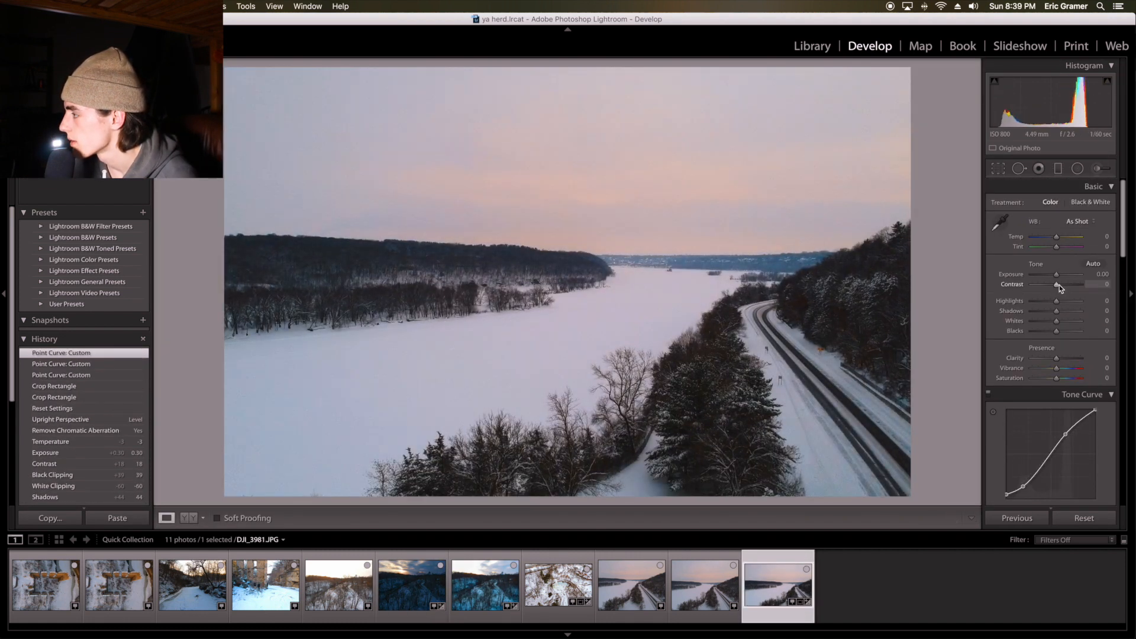
# Set Contrast to +23, Highlights to −36, Whites to −46 and Shadows to +30, and inspect the sky up close
pyautogui.moveTo(1058, 284); pyautogui.dragTo(1063, 285)
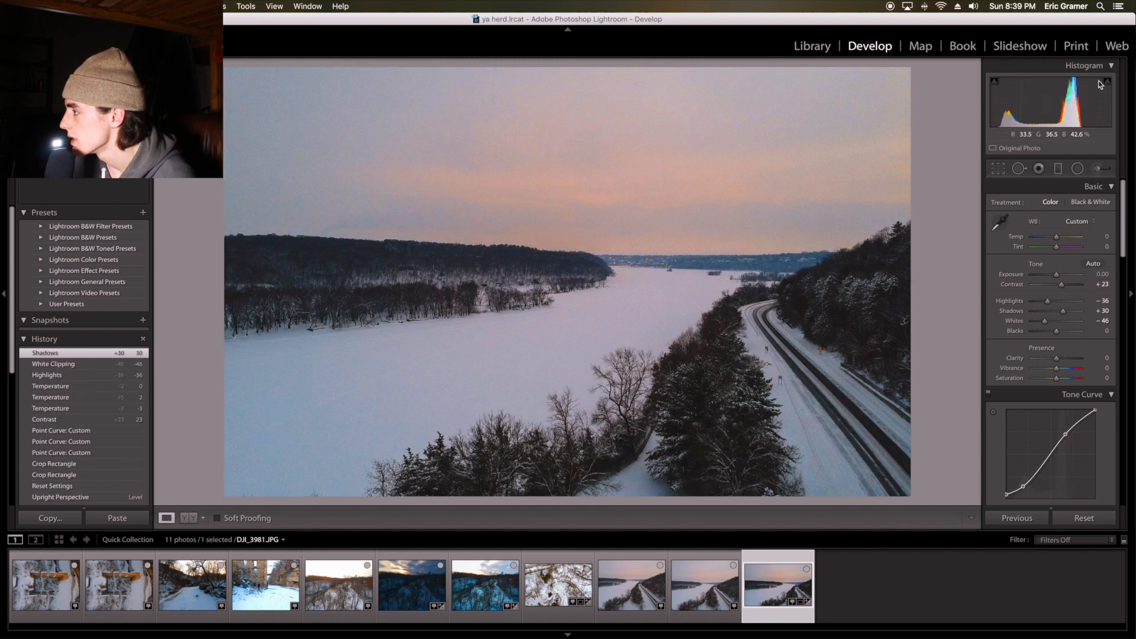
pyautogui.click(406, 185)
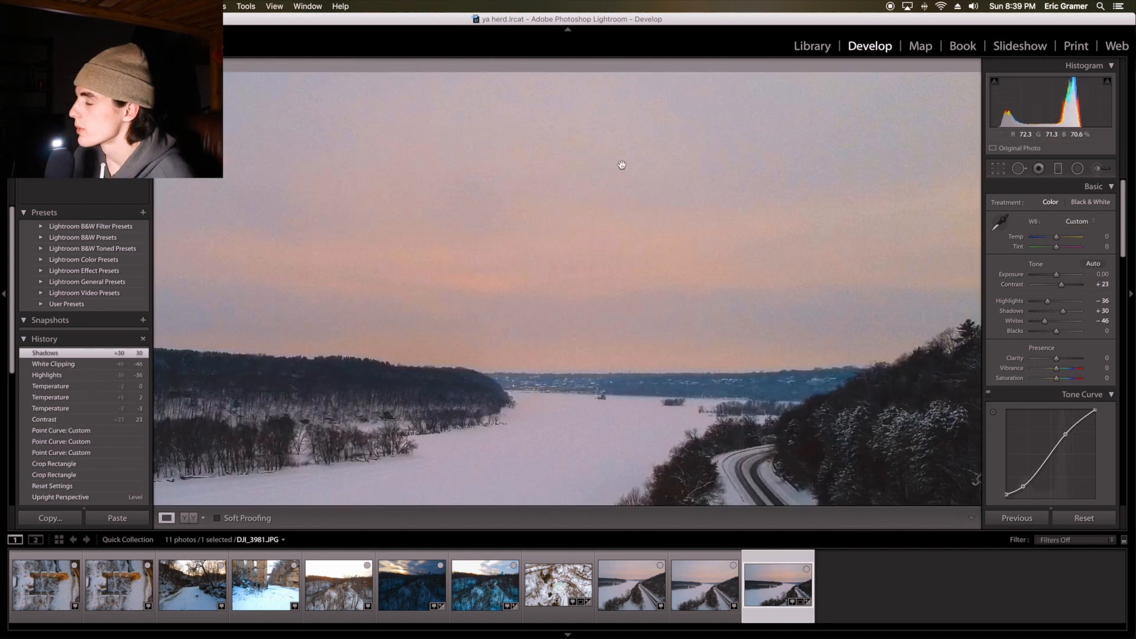
pyautogui.click(654, 233)
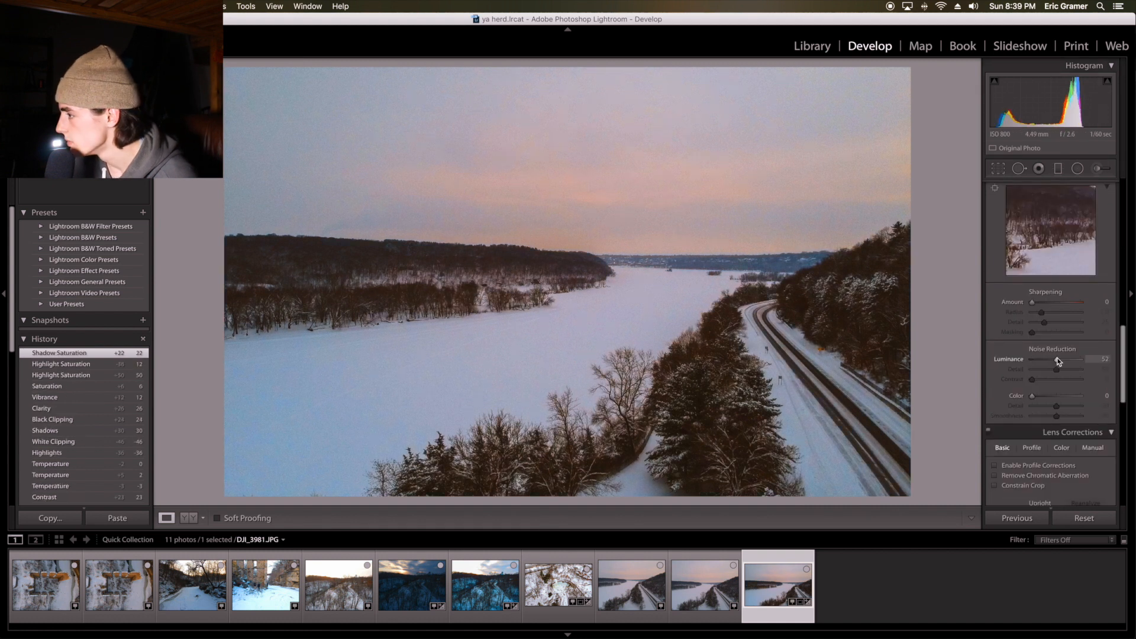
# Set luminance noise reduction to 50 and remove chromatic aberration, checking the sky for grain
pyautogui.moveTo(1055, 359); pyautogui.dragTo(1055, 359)
pyautogui.click(694, 168)
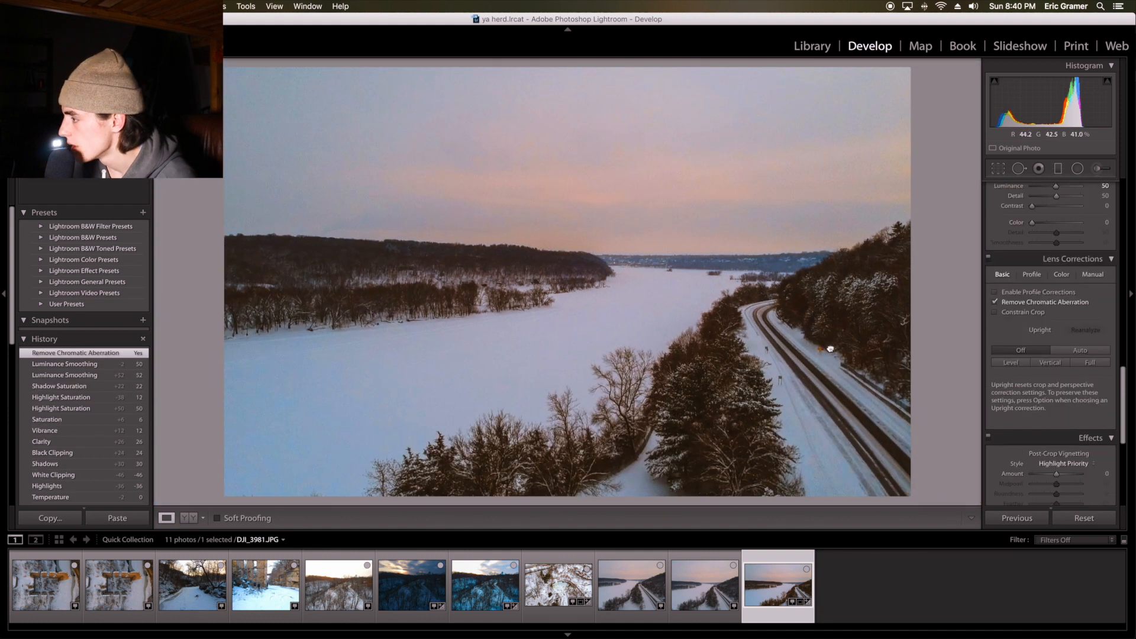
# Heal away the orange object on the snowy bank beside the highway, using a size 33 spot removal brush
pyautogui.click(820, 376)
pyautogui.moveTo(820, 376); pyautogui.dragTo(769, 330)
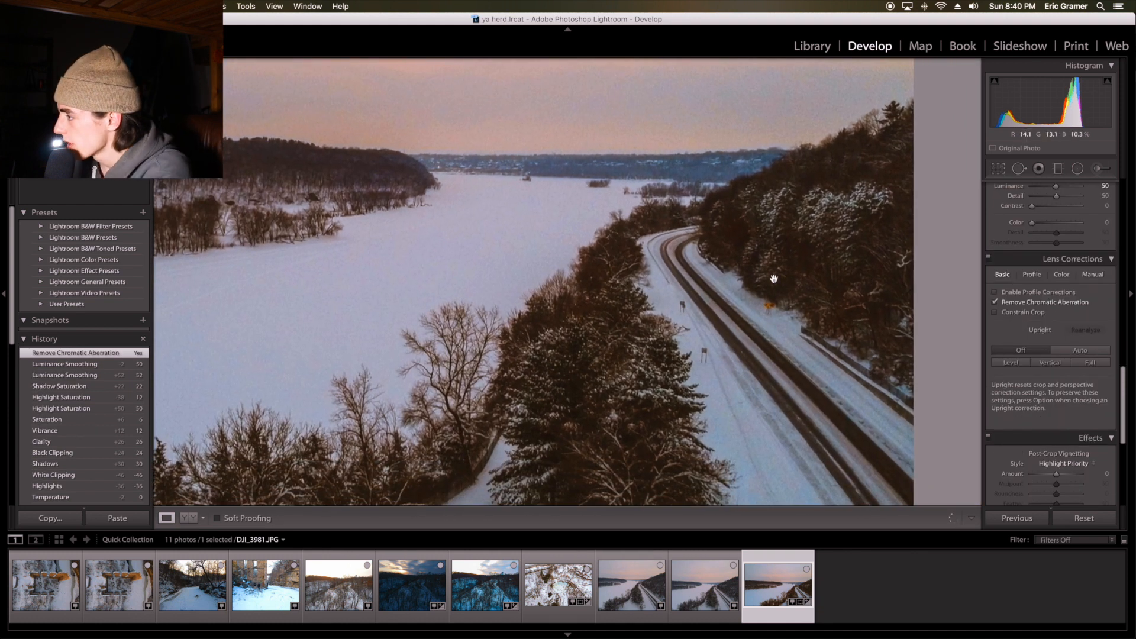
pyautogui.click(1020, 170)
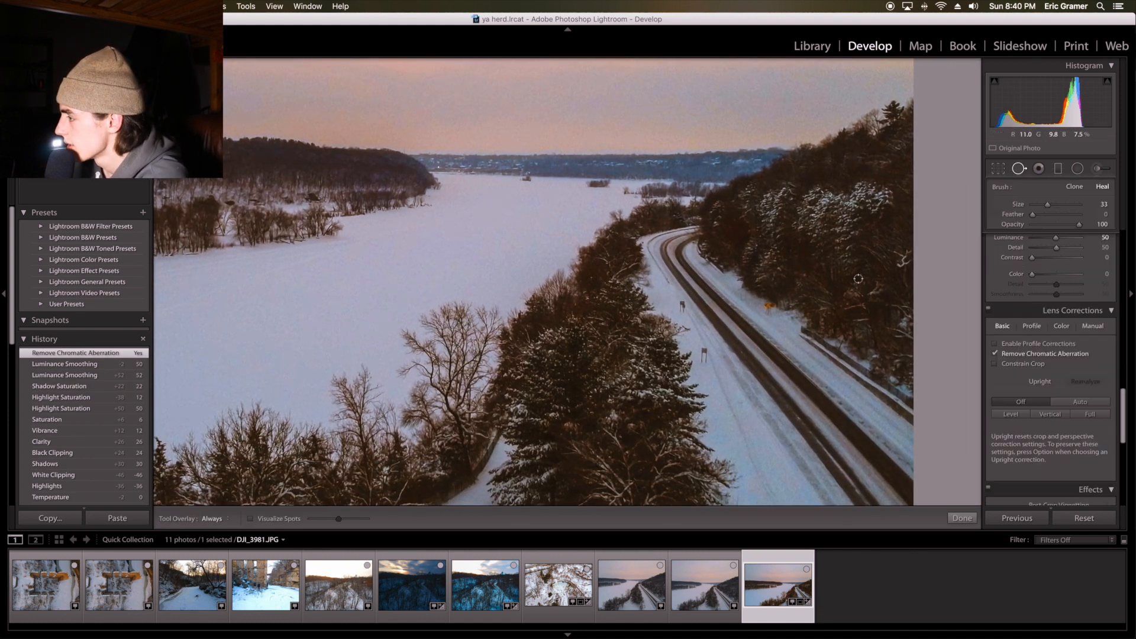
pyautogui.click(768, 306)
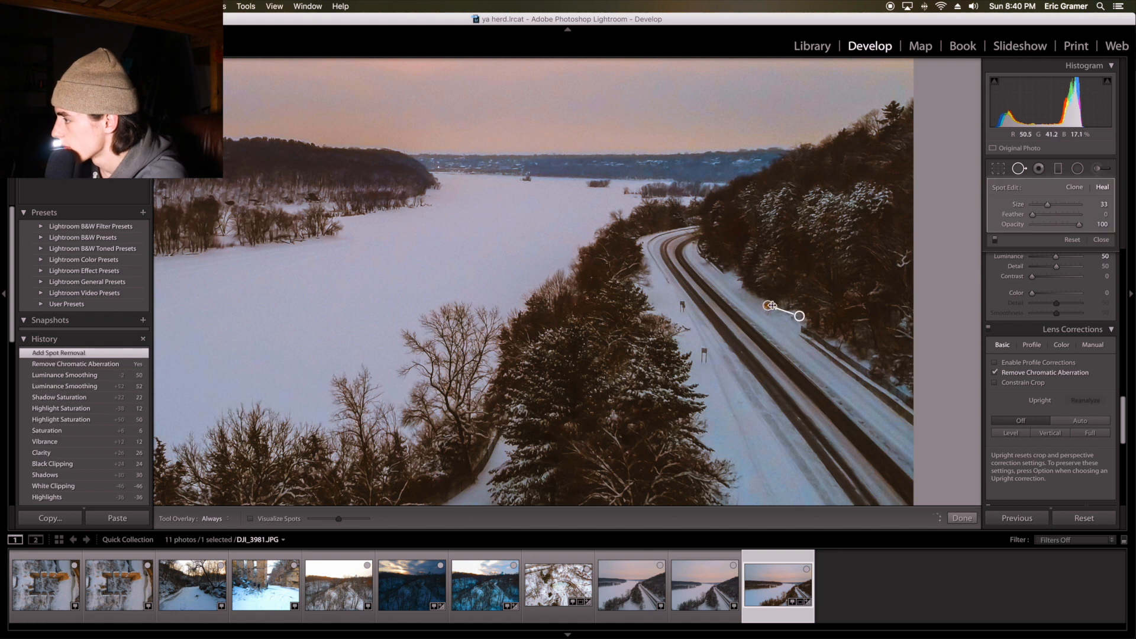
pyautogui.click(767, 312)
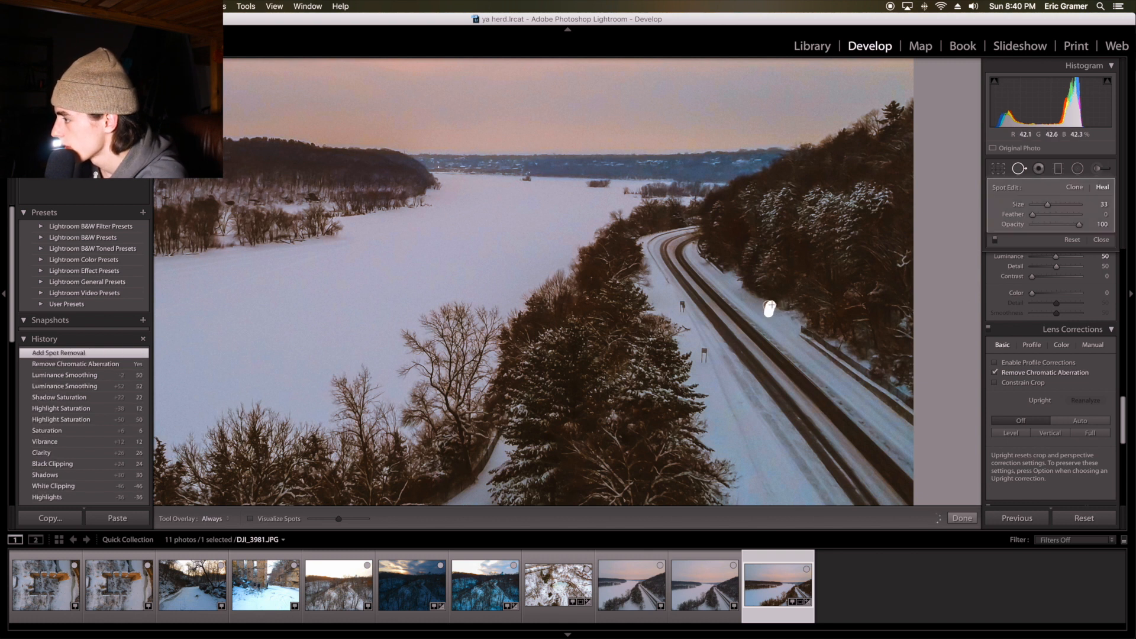
pyautogui.press('q')
# Heal away the two signposts in the snow beside the highway and return to the whole photo
pyautogui.press('q')
pyautogui.moveTo(704, 353); pyautogui.dragTo(704, 359)
pyautogui.moveTo(683, 301); pyautogui.dragTo(682, 308)
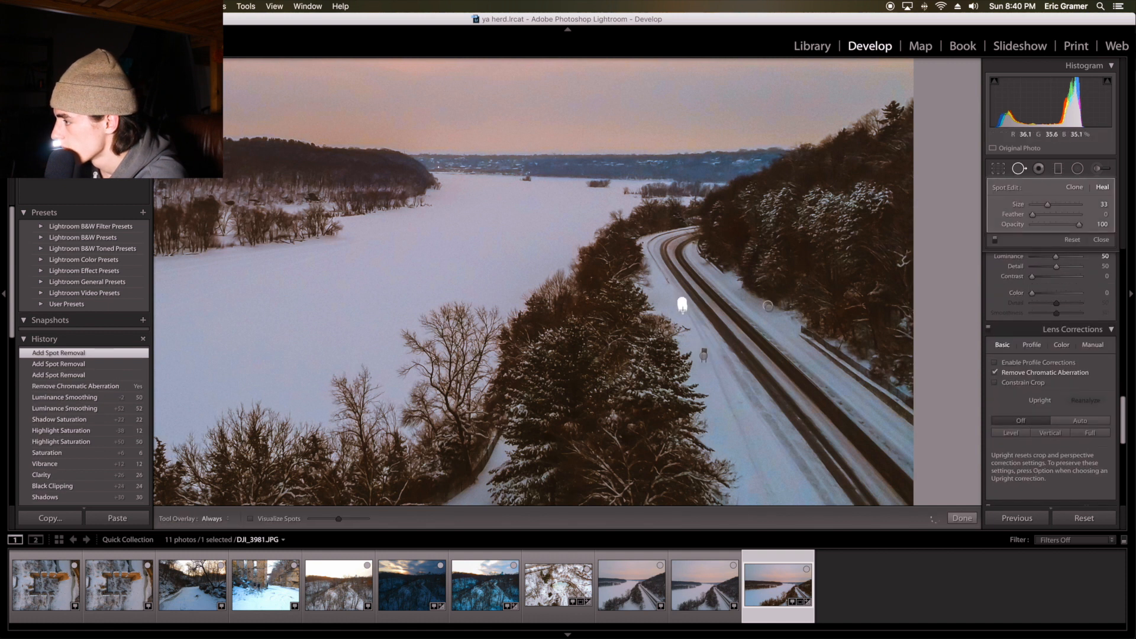
pyautogui.press('q')
pyautogui.click(681, 308)
# Crop the overhead ruins photo DJI_3954.JPG to a 16 x 10 ratio and straighten it to a crop angle of −1.22
pyautogui.scroll(15, 1054, 400)
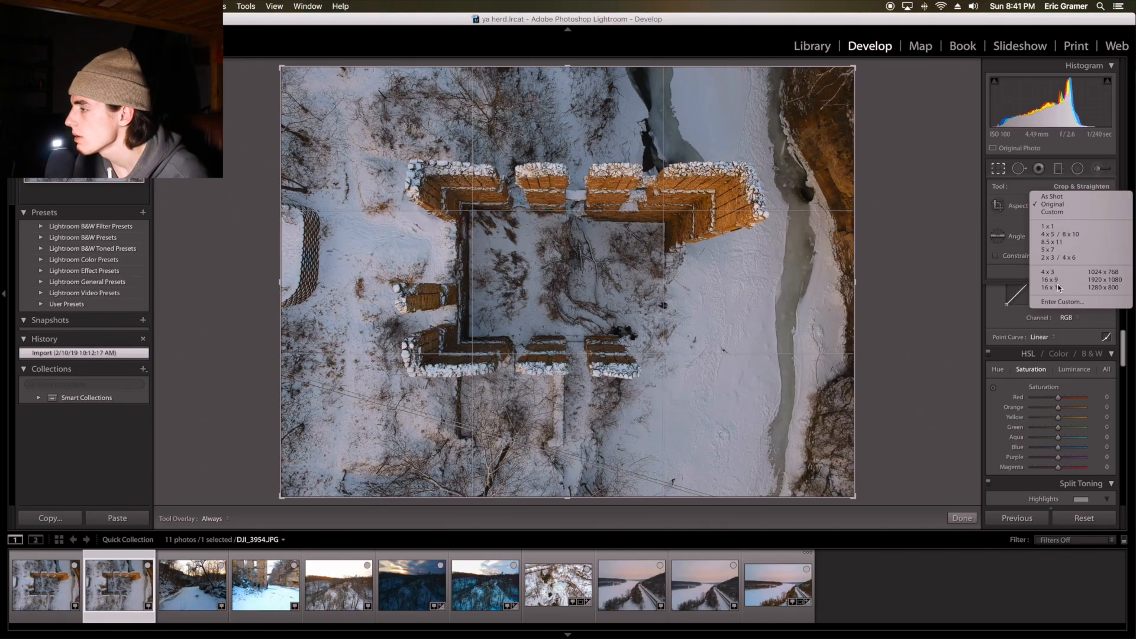
pyautogui.click(1059, 289)
pyautogui.moveTo(728, 362); pyautogui.dragTo(728, 367)
pyautogui.moveTo(862, 474); pyautogui.dragTo(866, 467)
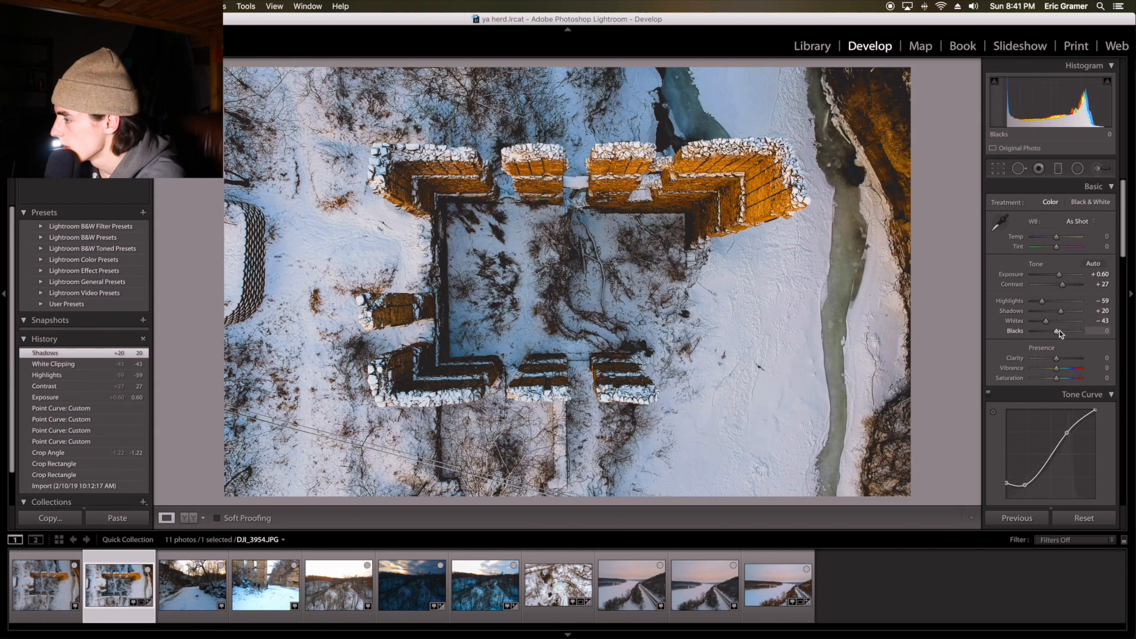
# Set Blacks to +20 and Highlights to −100, and lower saturation to −32 for Orange and −31 for Yellow
pyautogui.moveTo(1059, 330); pyautogui.dragTo(1030, 302)
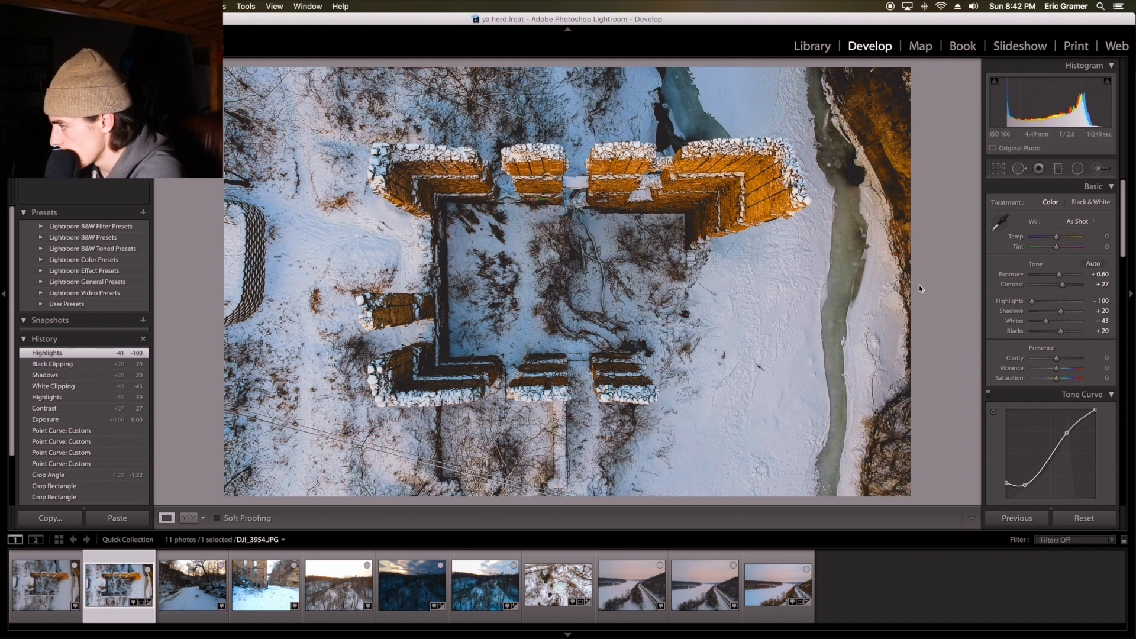
pyautogui.scroll(-5, 1085, 372)
pyautogui.click(1050, 368)
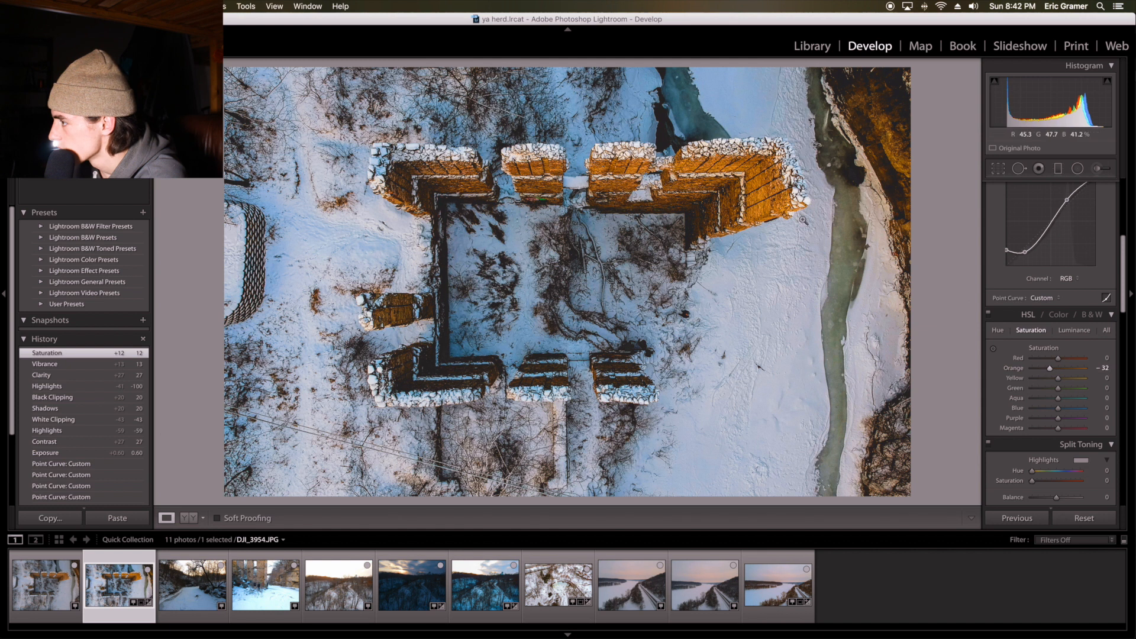
pyautogui.click(1050, 378)
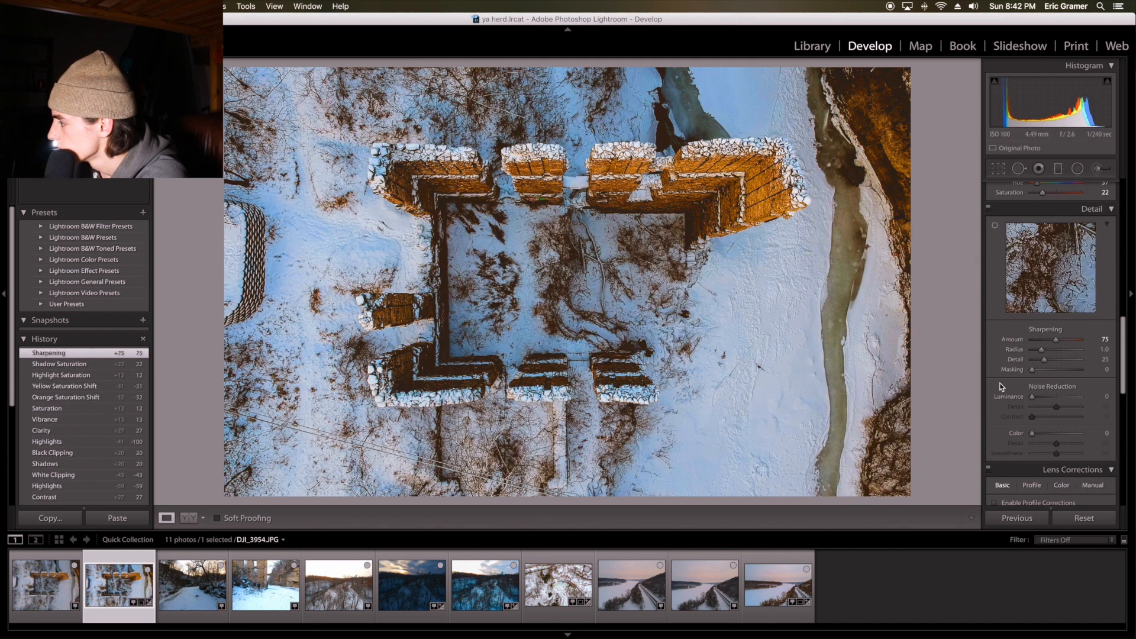
# Turn on chromatic aberration removal for the ruins photo
pyautogui.scroll(-3, 1006, 354)
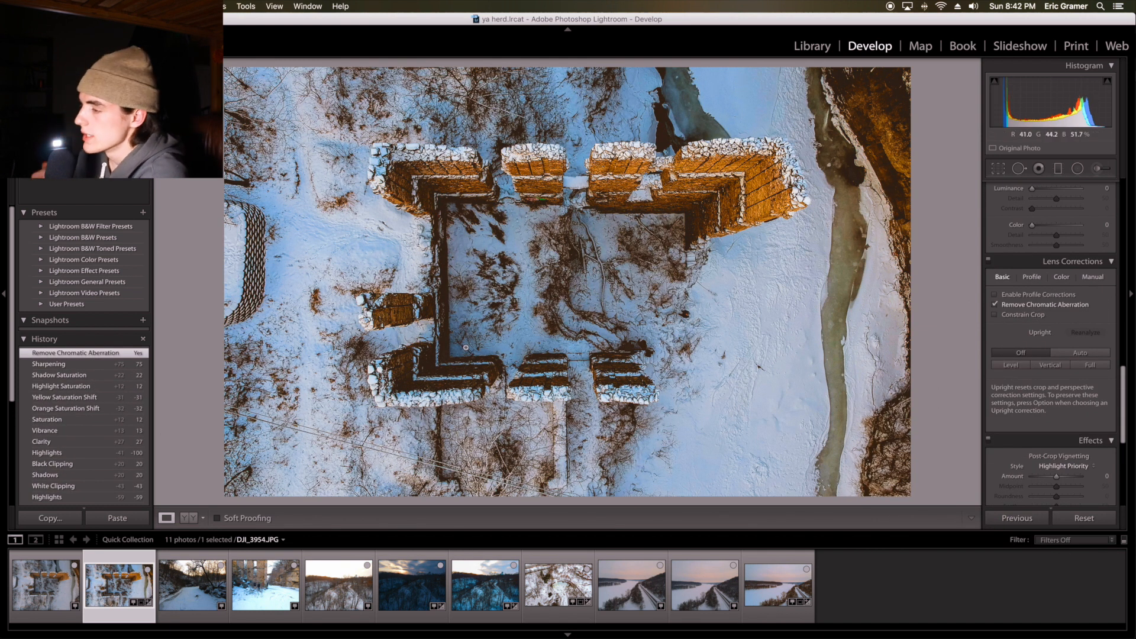